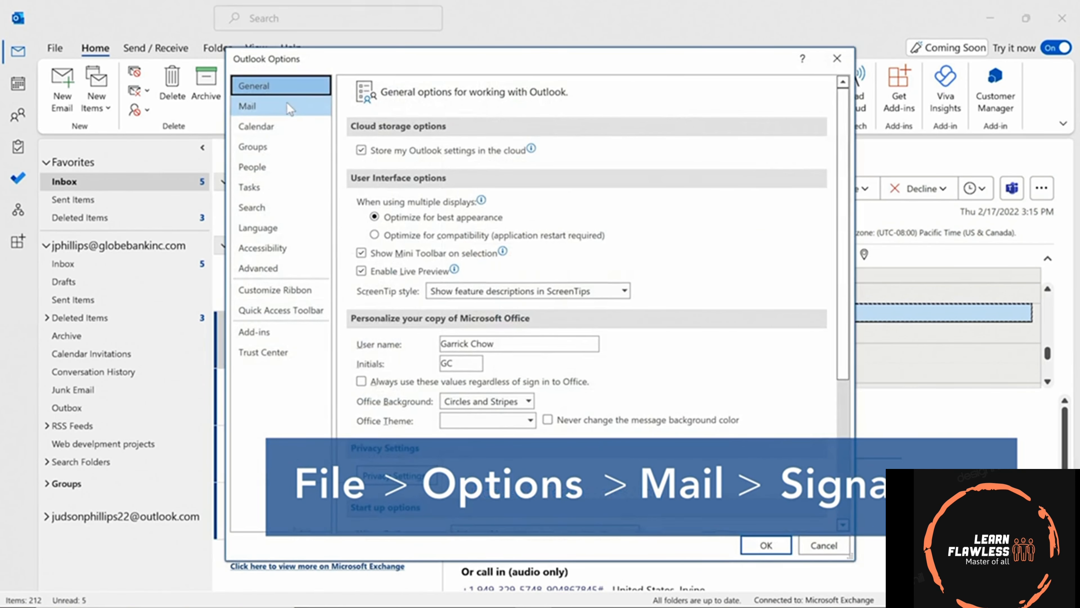
# Open Outlook Options' Mail page and its Signatures and Stationery dialog.
pyautogui.click(286, 104)
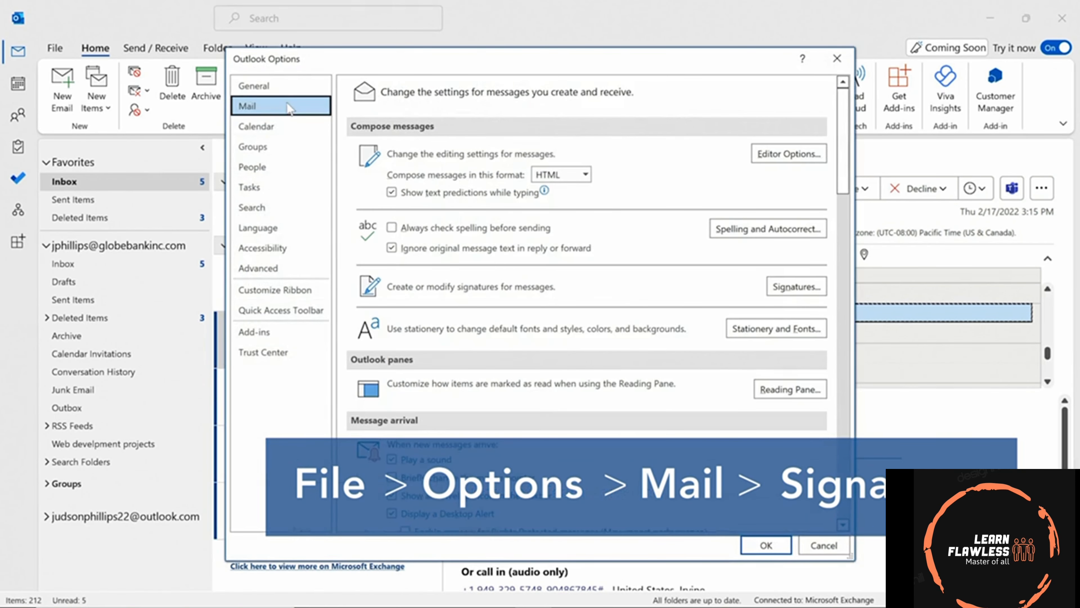
pyautogui.click(794, 288)
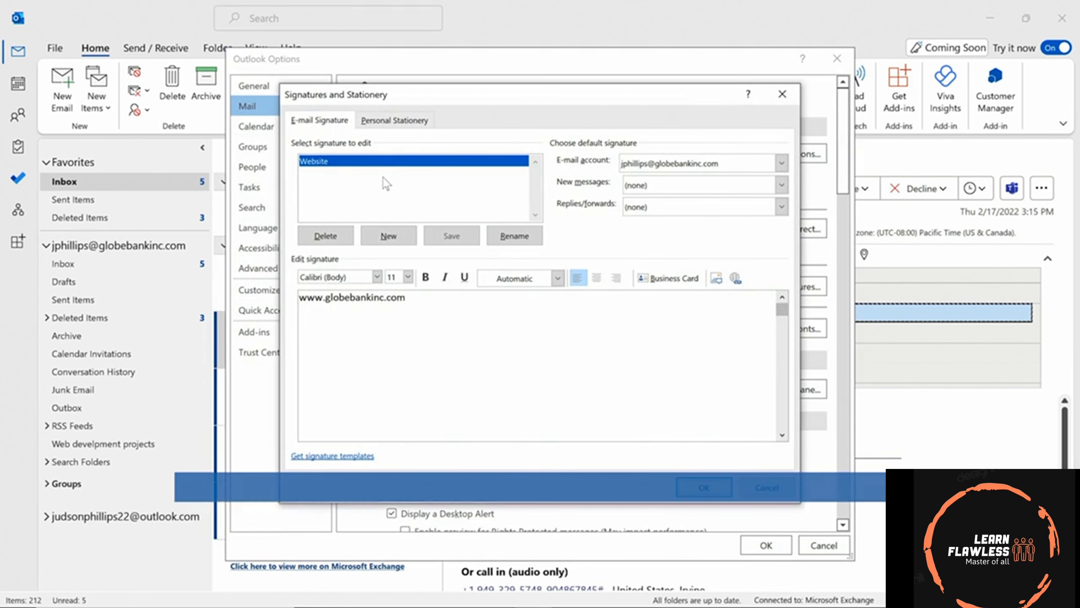
# Create a new signature named Work and paste in its three-line text.
pyautogui.click(404, 238)
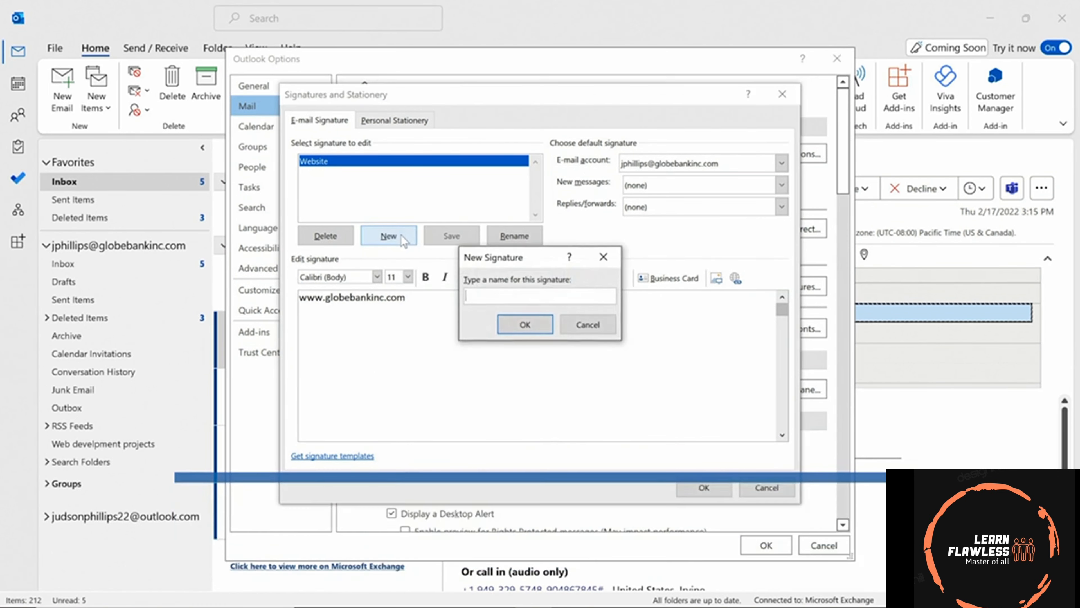
pyautogui.write('Work')
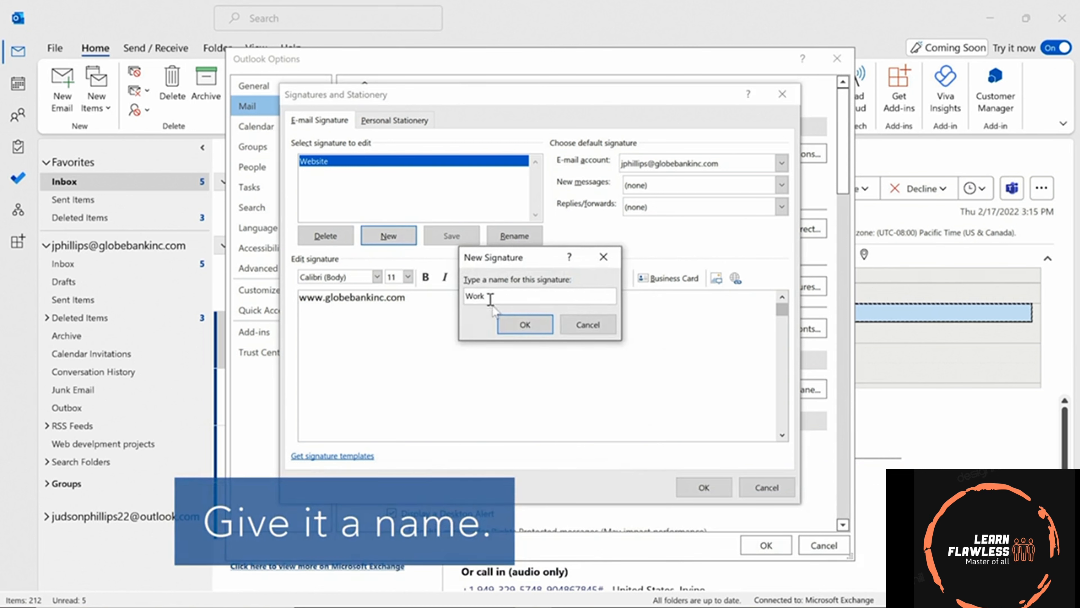
pyautogui.click(518, 326)
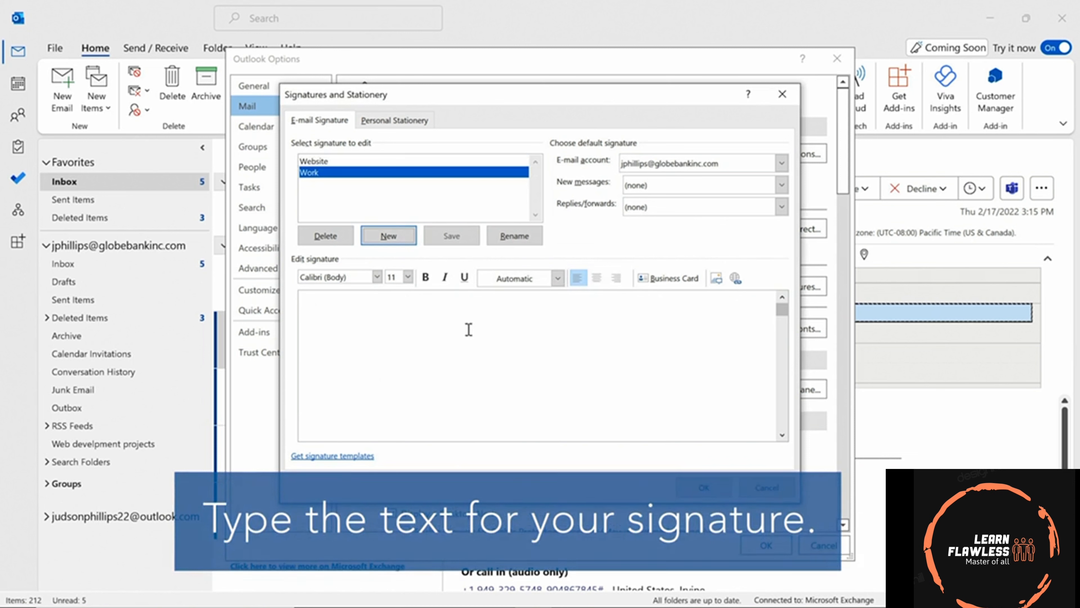
pyautogui.click(468, 330)
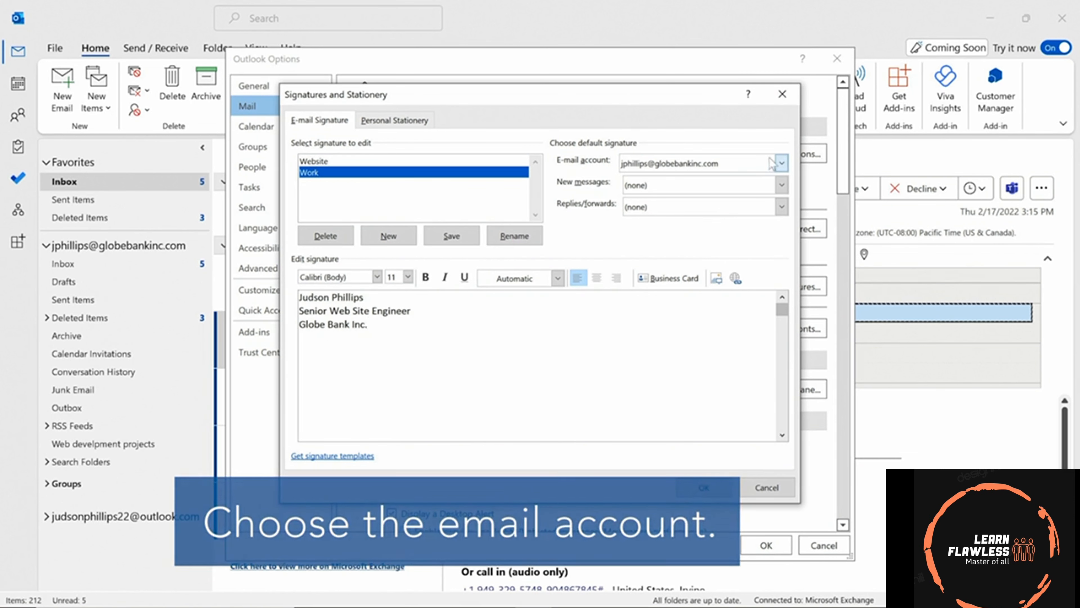
# Make Work the work account's signature for new messages and replies/forwards, then save.
pyautogui.click(781, 164)
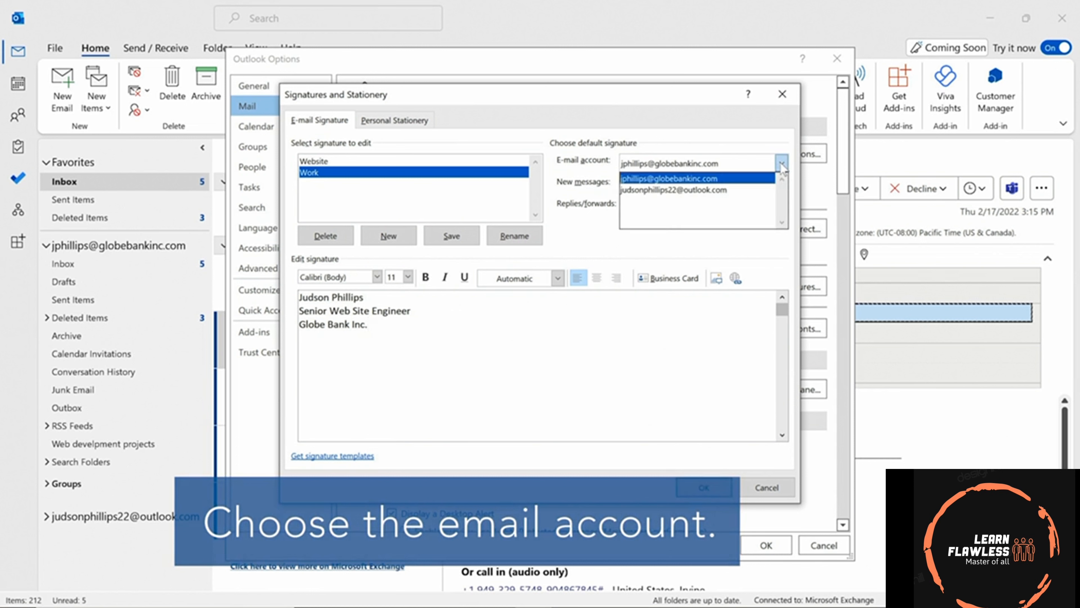
pyautogui.click(752, 178)
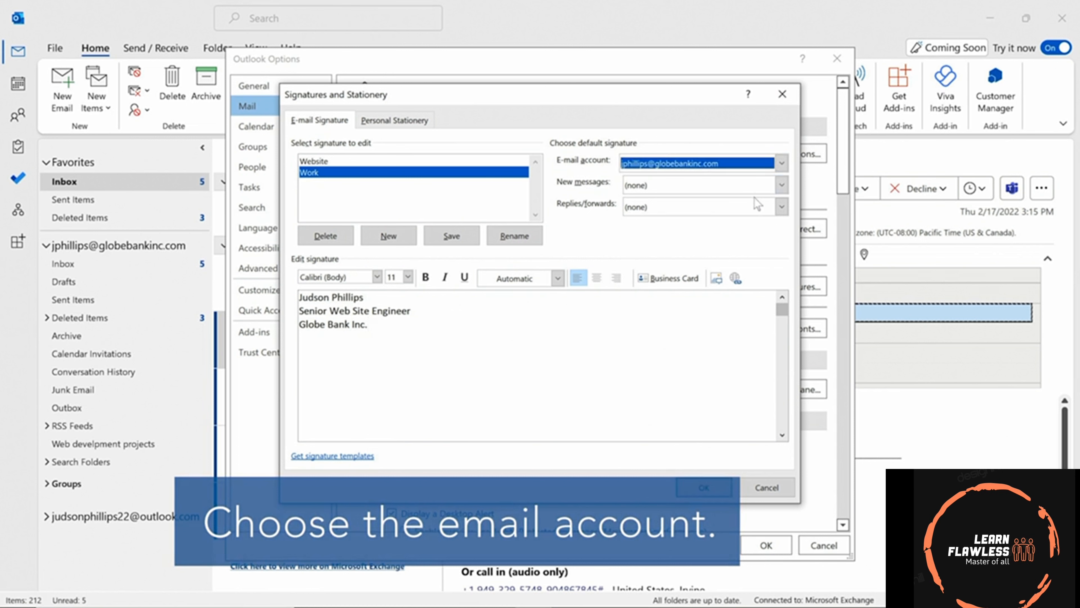
pyautogui.click(781, 185)
pyautogui.click(654, 222)
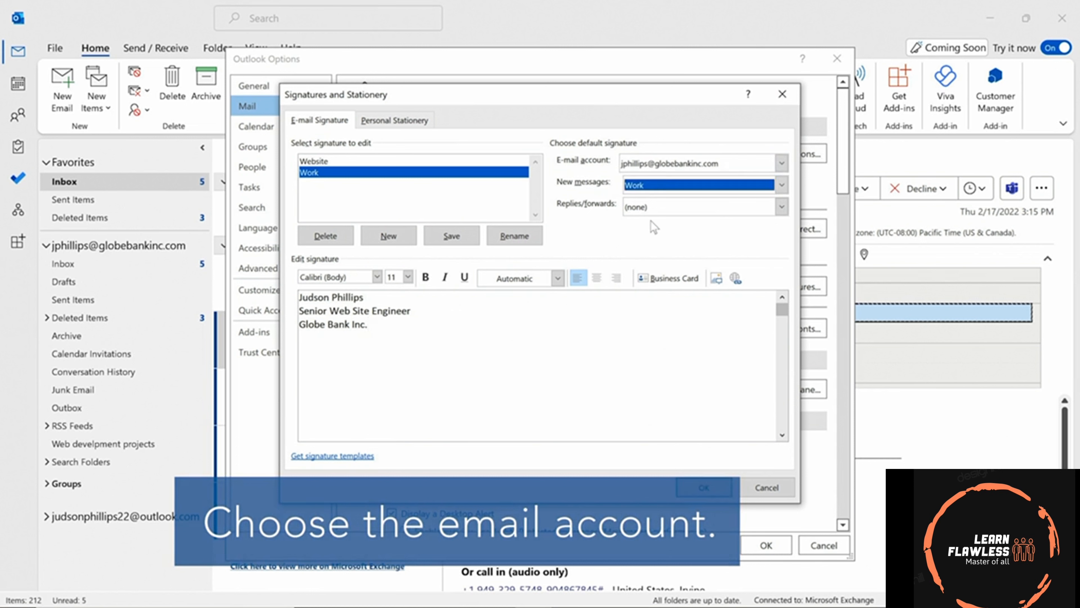
pyautogui.click(782, 207)
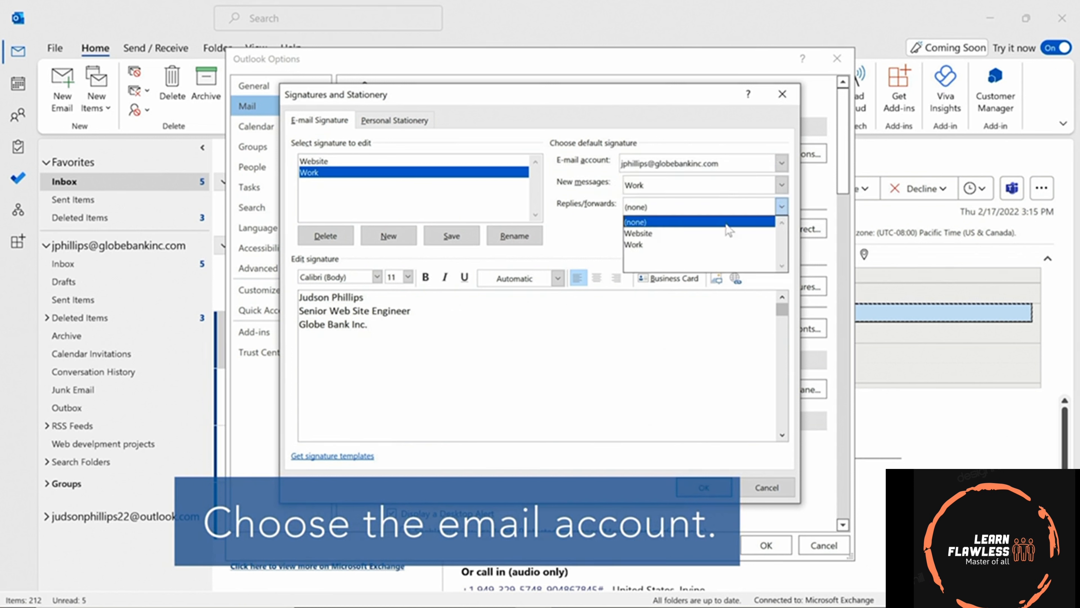
pyautogui.click(648, 243)
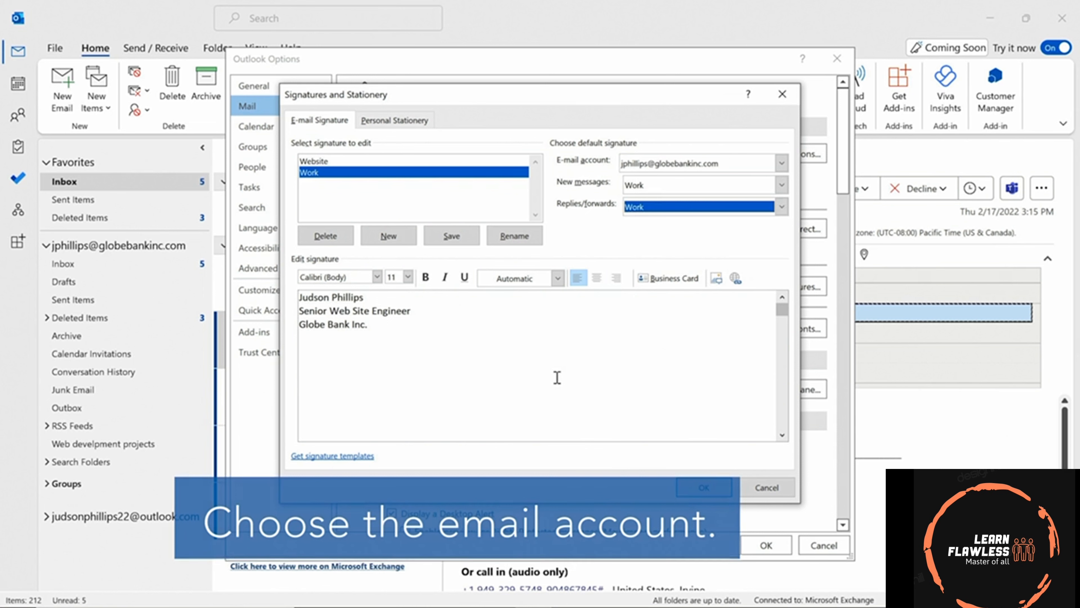
pyautogui.click(703, 489)
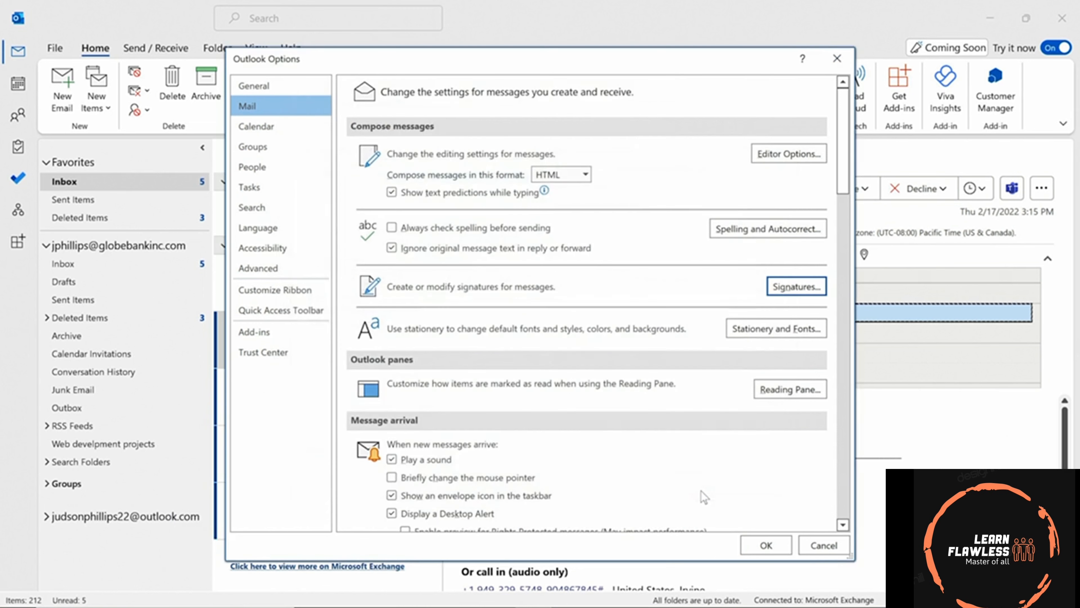
# Close Outlook Options, start a new email, and place the cursor after the Westminster paragraph.
pyautogui.click(766, 545)
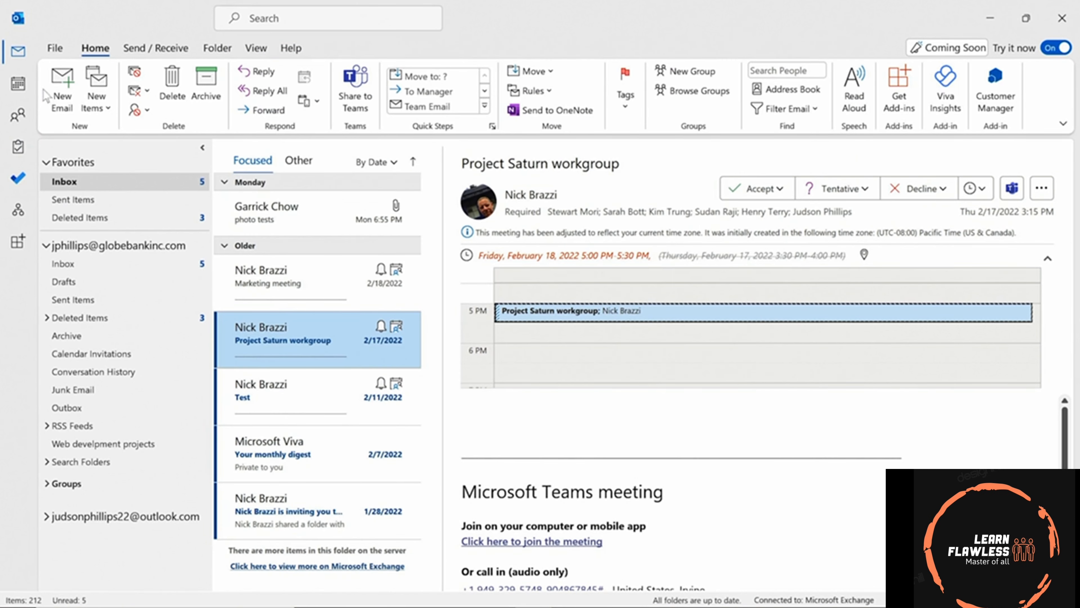
pyautogui.click(62, 89)
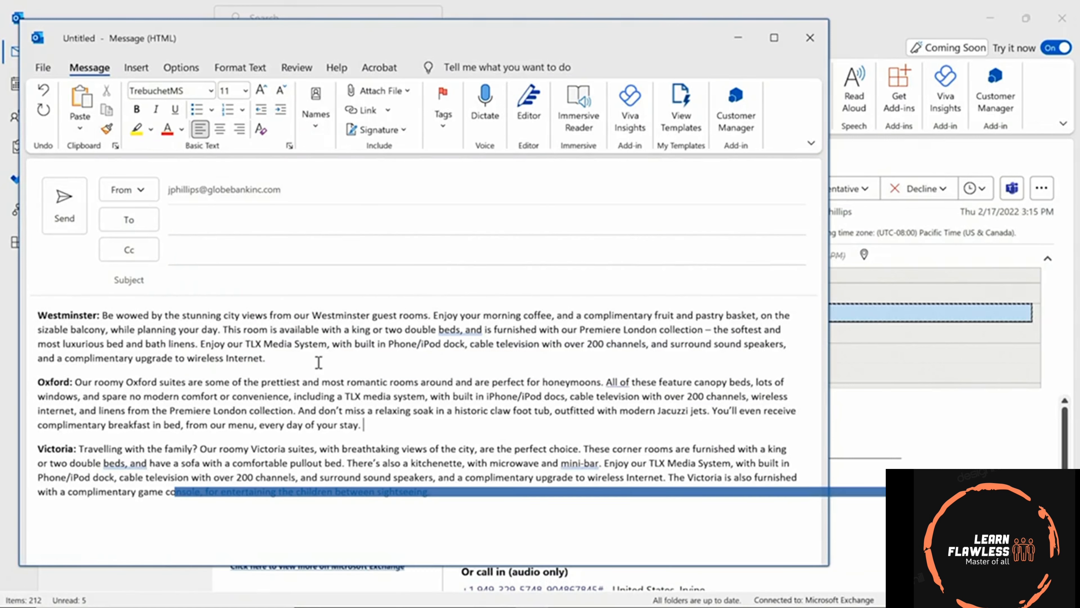
pyautogui.click(318, 363)
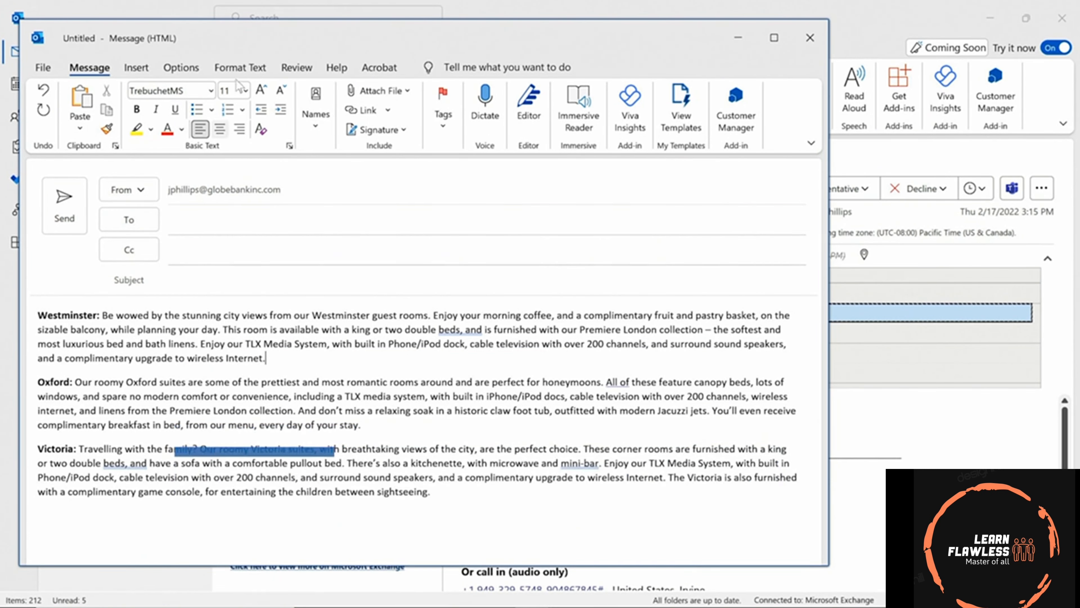
# Use Find and Replace to change every 'roomy' in the message to 'spacious'.
pyautogui.click(249, 68)
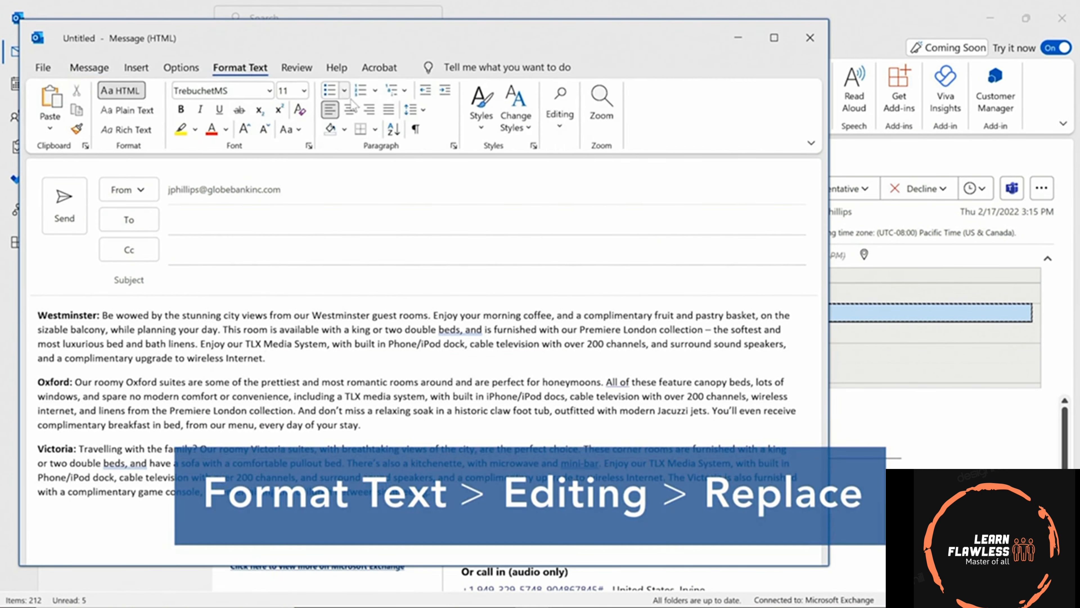
pyautogui.click(559, 124)
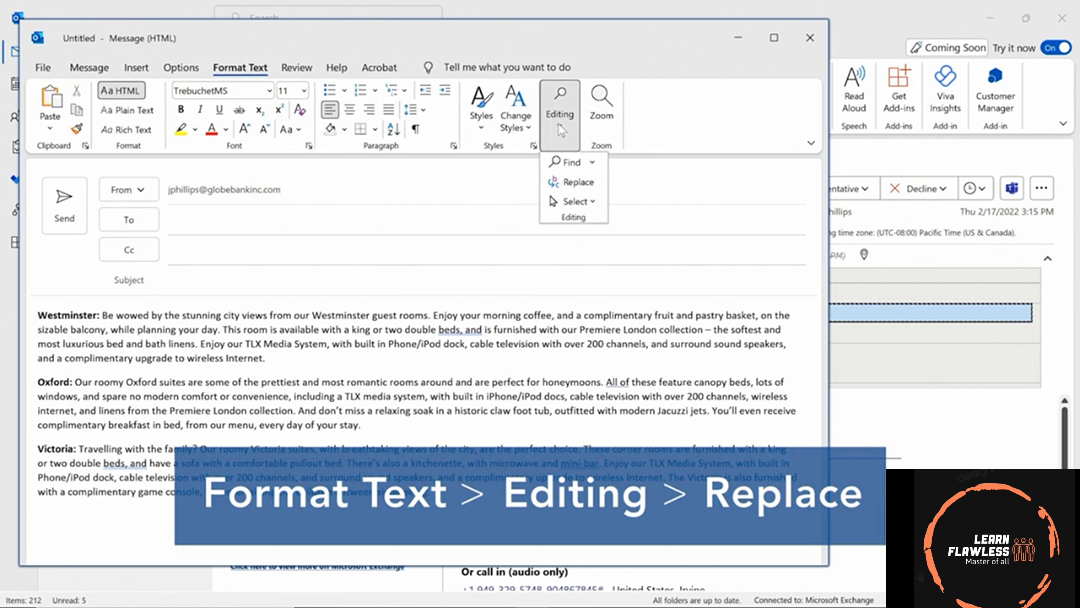
pyautogui.click(578, 184)
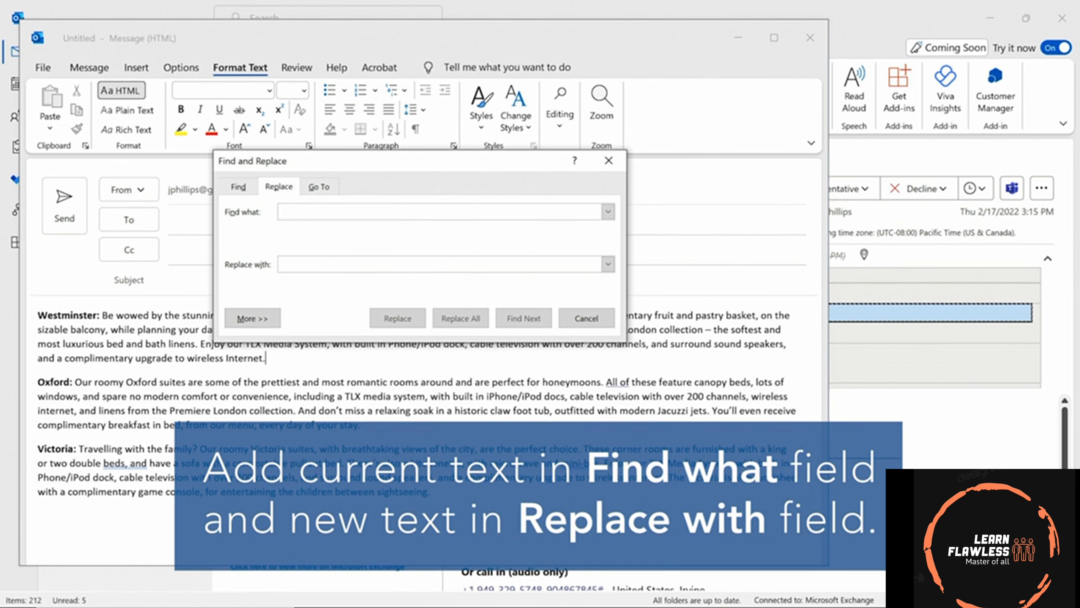
pyautogui.write('roomy')
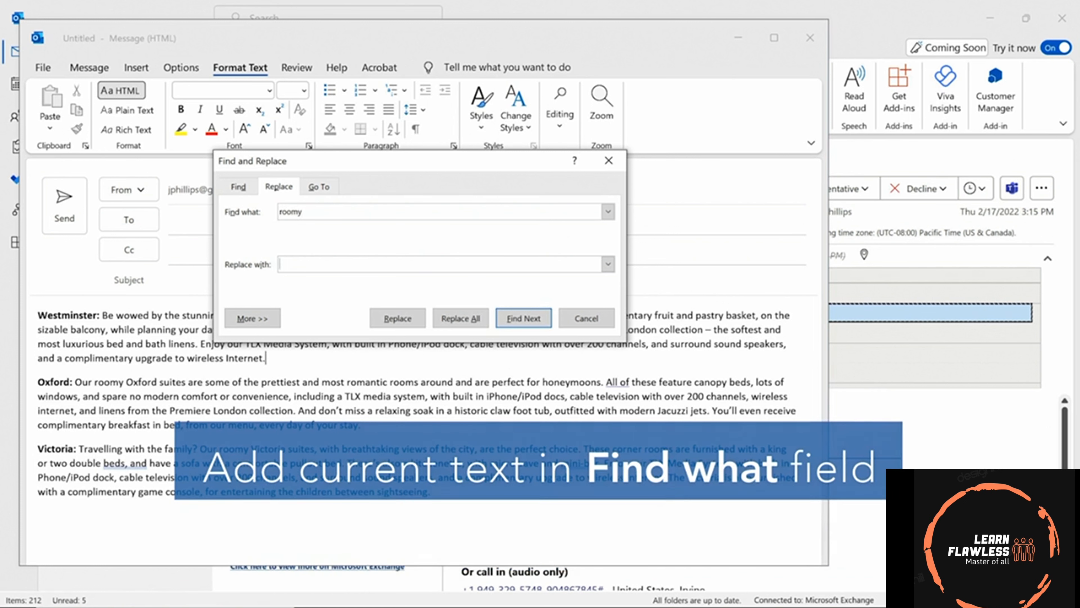
pyautogui.write('spacious')
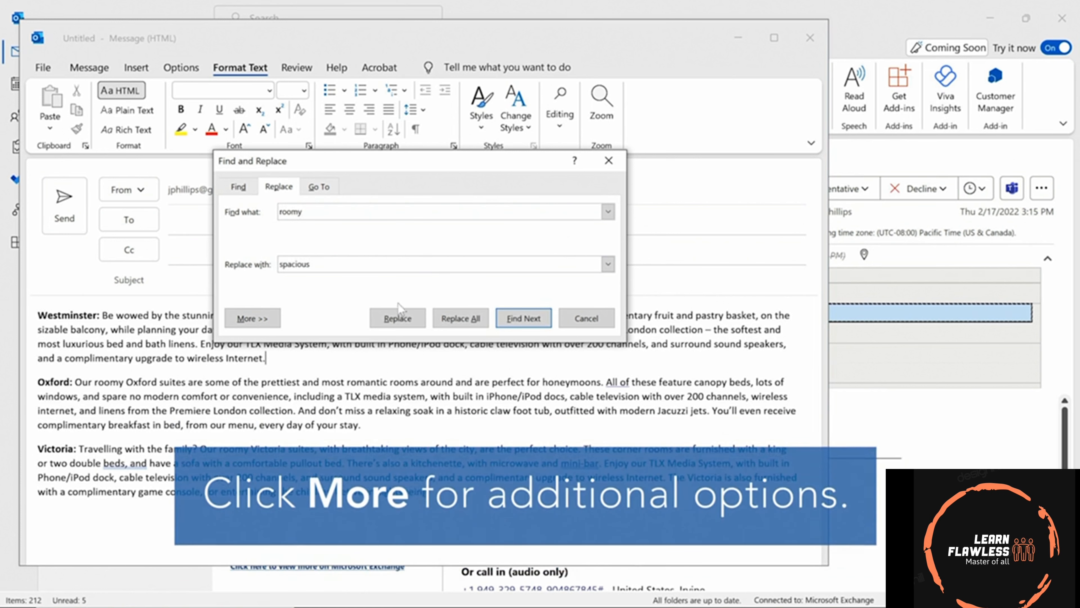
pyautogui.click(268, 318)
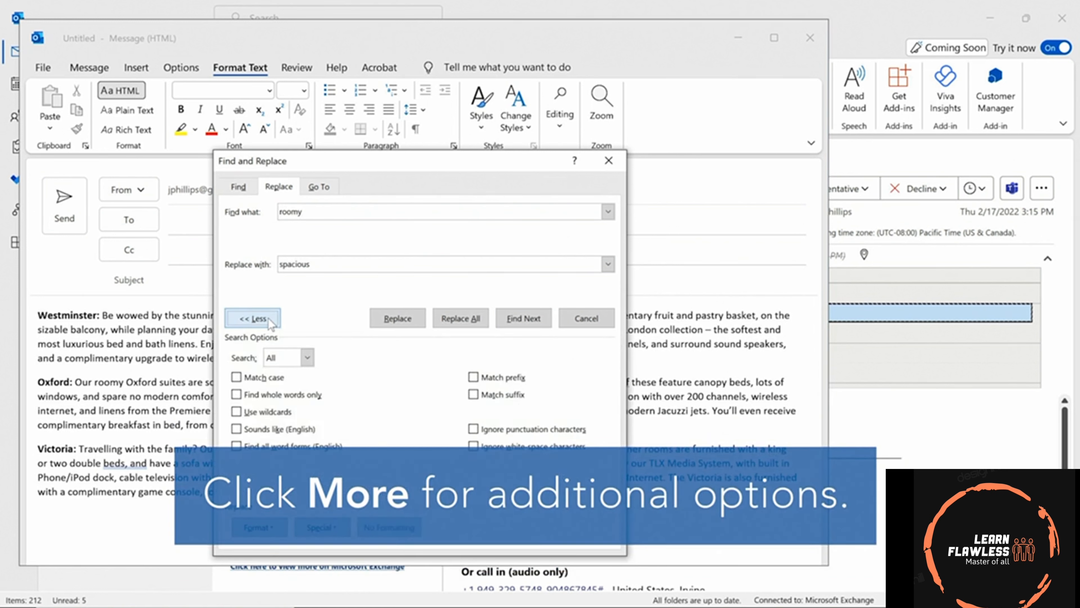
pyautogui.click(459, 323)
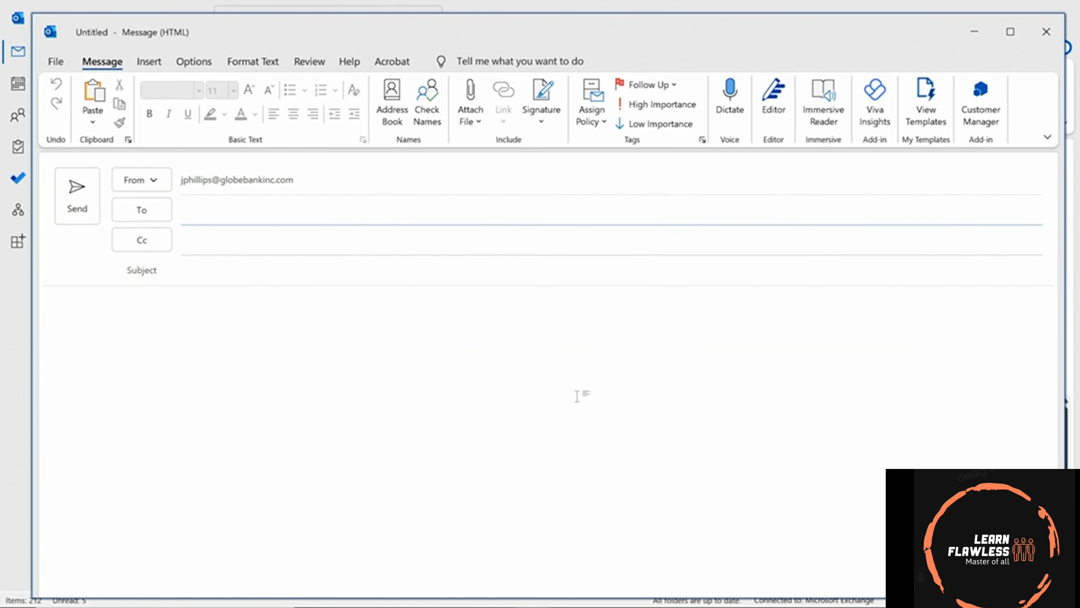
pyautogui.click(282, 391)
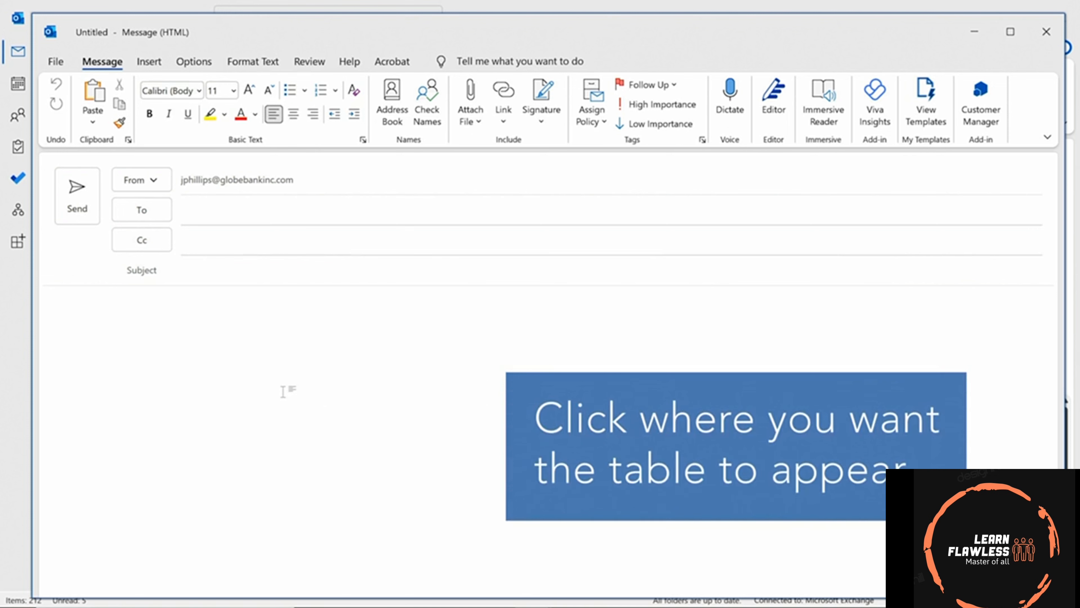
pyautogui.click(149, 61)
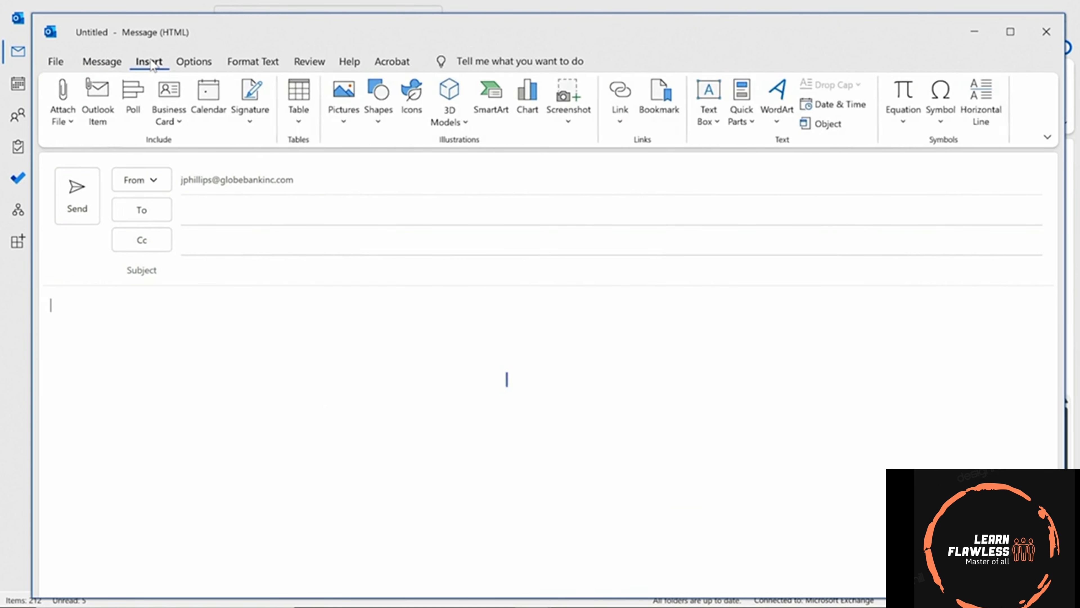
pyautogui.click(296, 114)
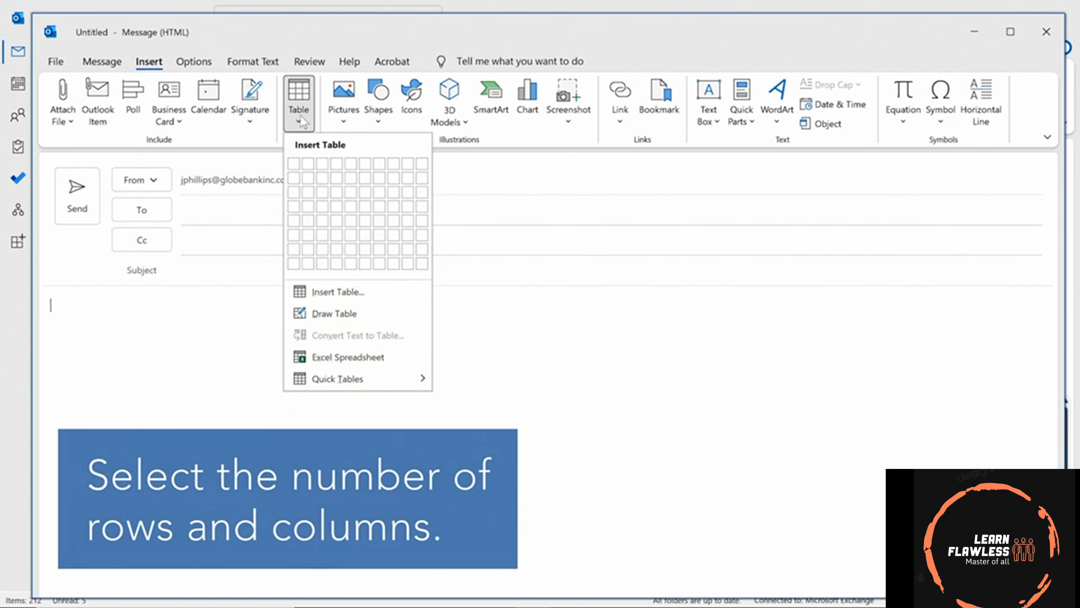
pyautogui.click(340, 296)
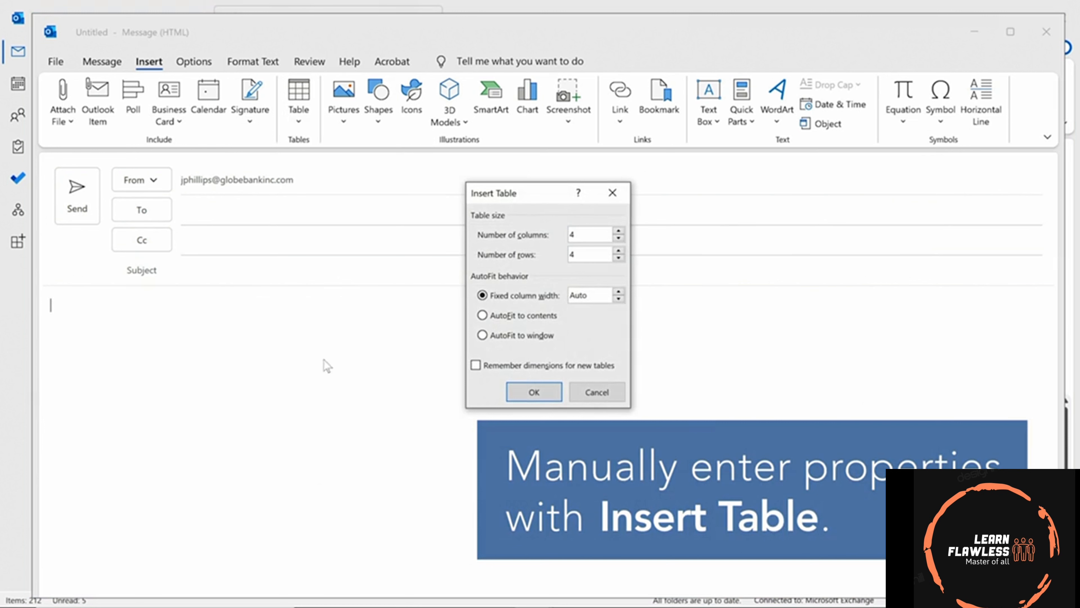
pyautogui.click(513, 392)
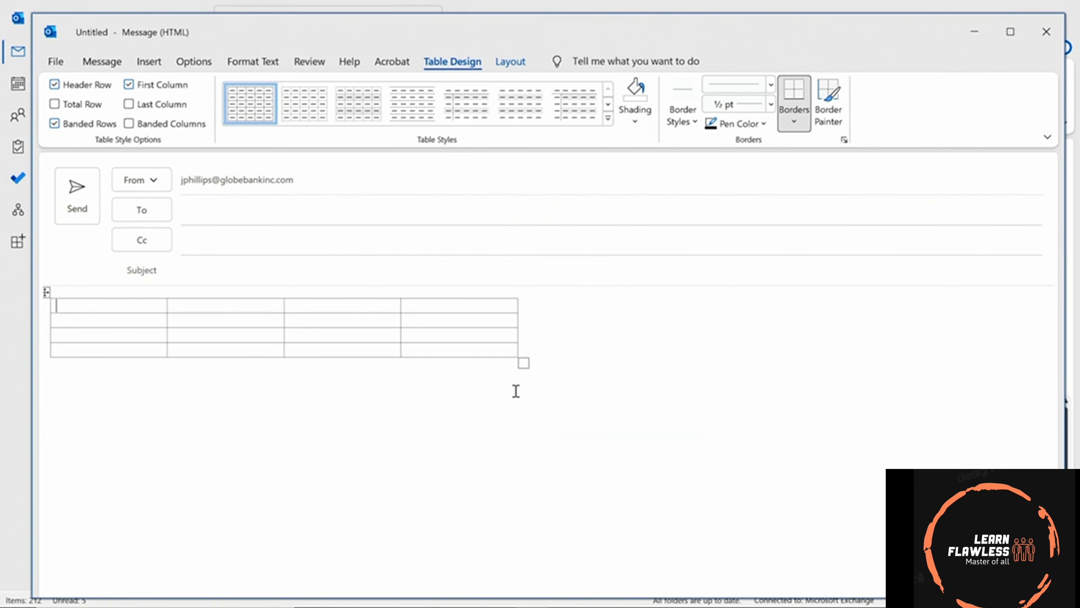
pyautogui.hotkey('ctrl', 'z')
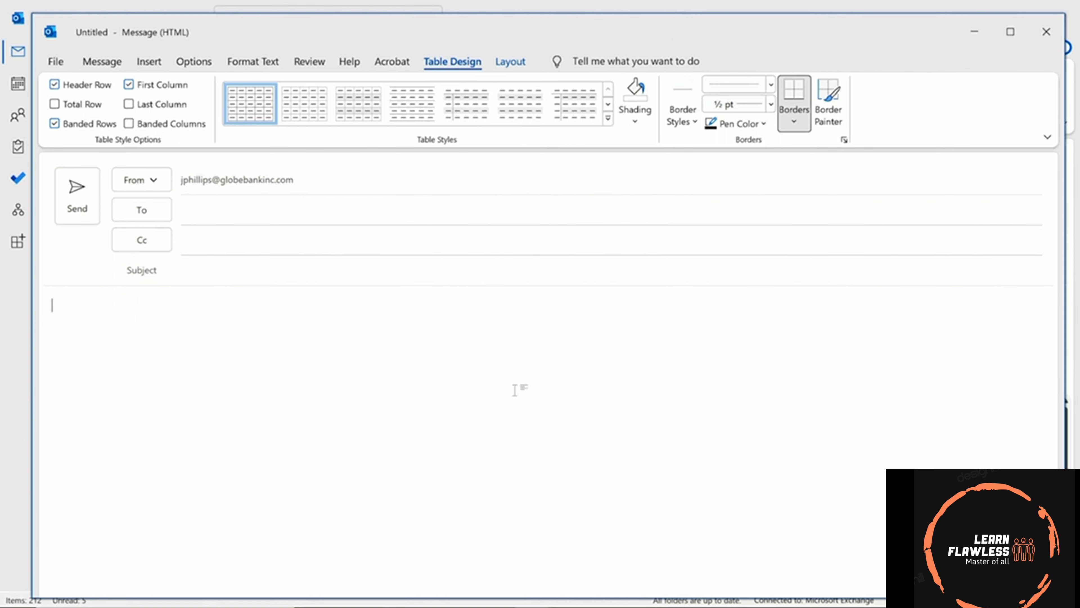
# Draw a table freehand in the message body and split it with two row lines.
pyautogui.click(149, 62)
pyautogui.click(299, 122)
pyautogui.click(334, 313)
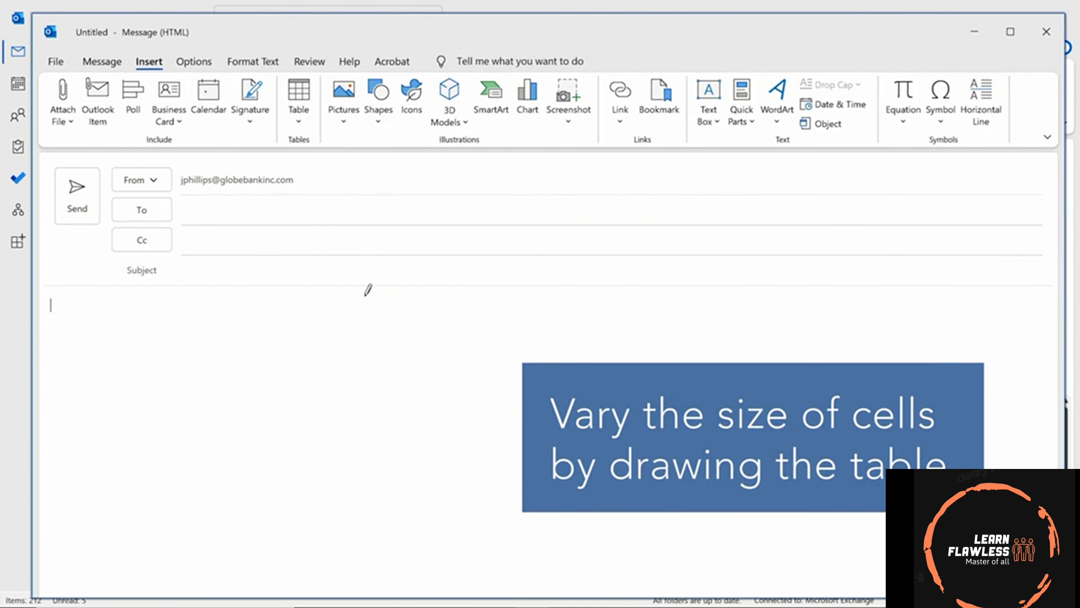
pyautogui.moveTo(206, 325)
pyautogui.mouseDown()
pyautogui.moveTo(261, 385)
pyautogui.moveTo(401, 481)
pyautogui.moveTo(472, 490)
pyautogui.mouseUp()
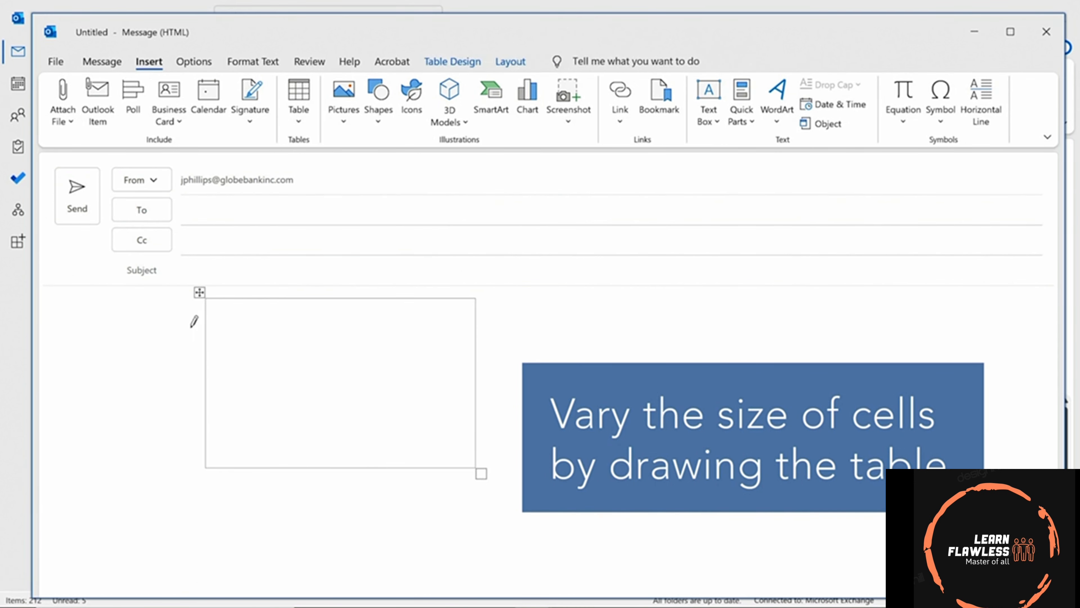
pyautogui.moveTo(209, 346); pyautogui.dragTo(464, 331)
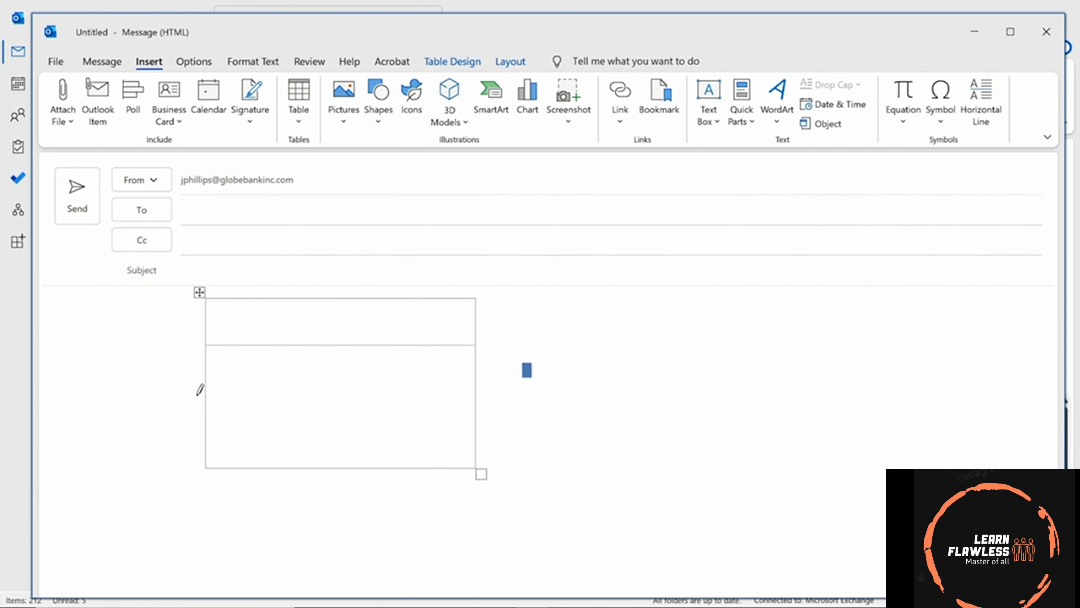
pyautogui.moveTo(209, 412); pyautogui.dragTo(422, 396)
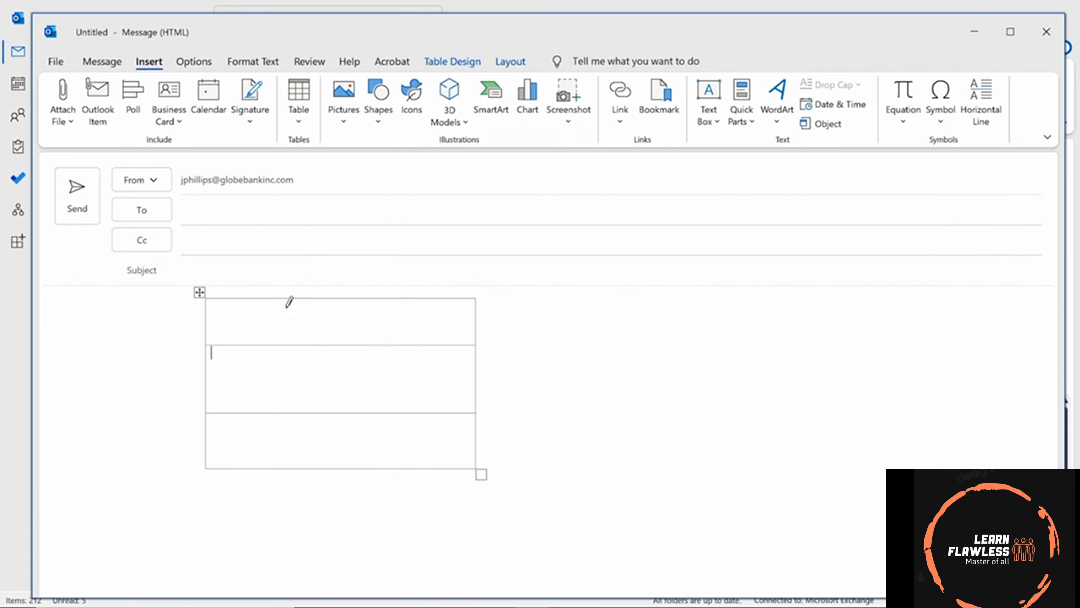
# Add two column lines to the drawn table, then undo until the table is gone.
pyautogui.moveTo(284, 300); pyautogui.dragTo(276, 463)
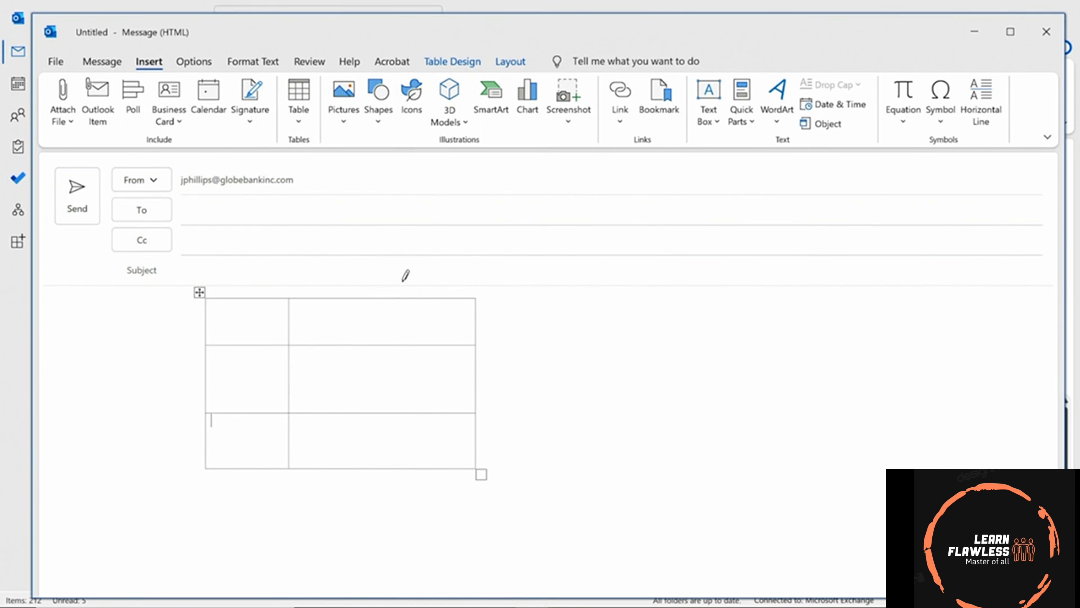
pyautogui.moveTo(396, 299)
pyautogui.mouseDown()
pyautogui.moveTo(374, 455)
pyautogui.moveTo(383, 463)
pyautogui.mouseUp()
pyautogui.hotkey('ctrl', 'z')
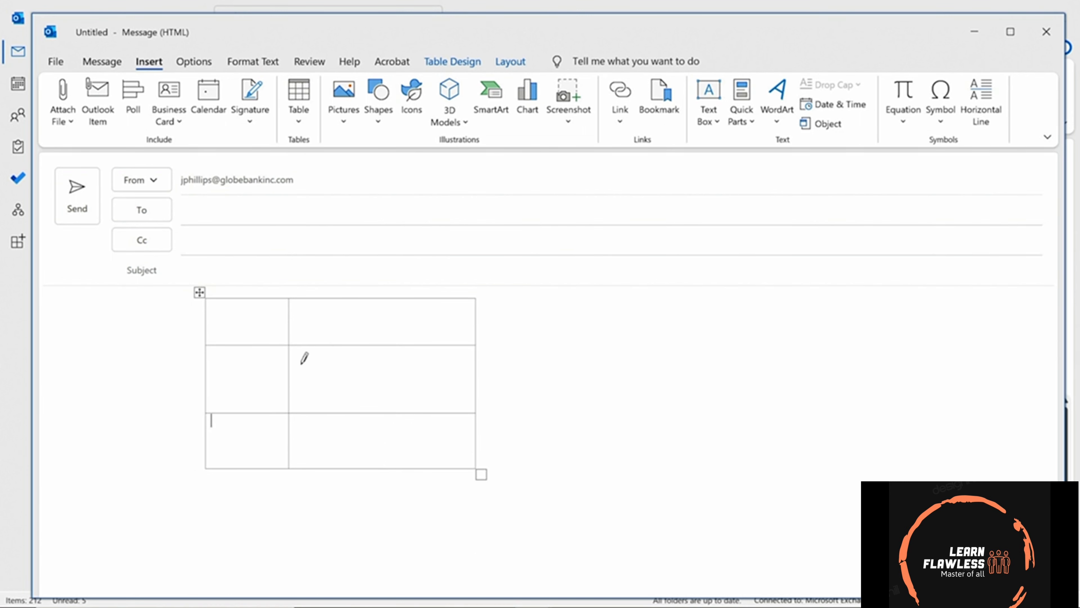
pyautogui.hotkey('ctrl', 'z')
pyautogui.hotkey('ctrl', 'z')
pyautogui.hotkey('ctrl', 'z')
pyautogui.hotkey('ctrl', 'z')
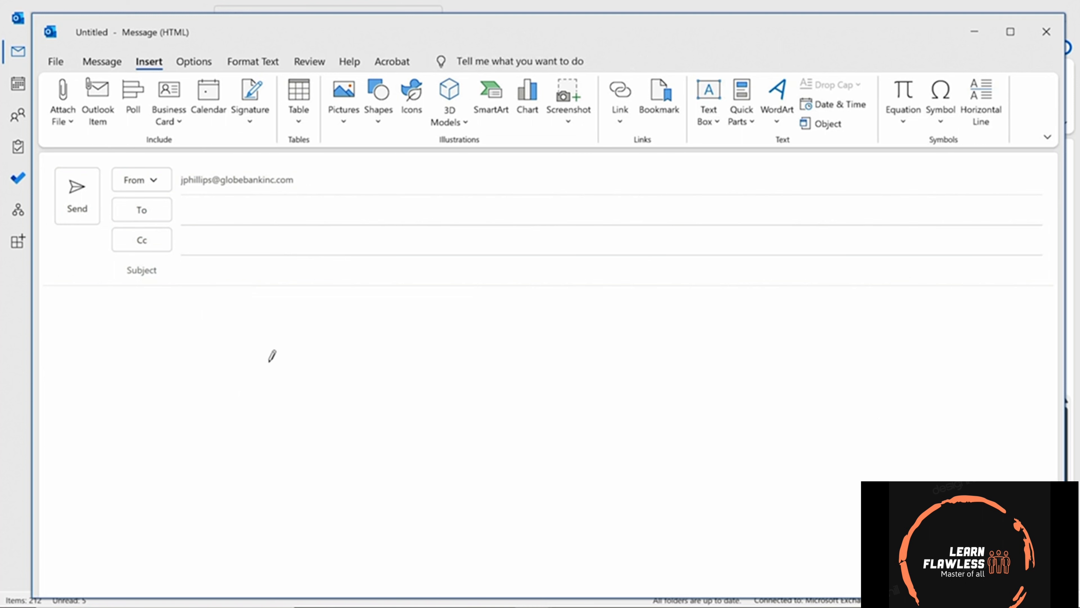
# Embed an Excel worksheet in the message, enter 55, then undo it.
pyautogui.click(310, 121)
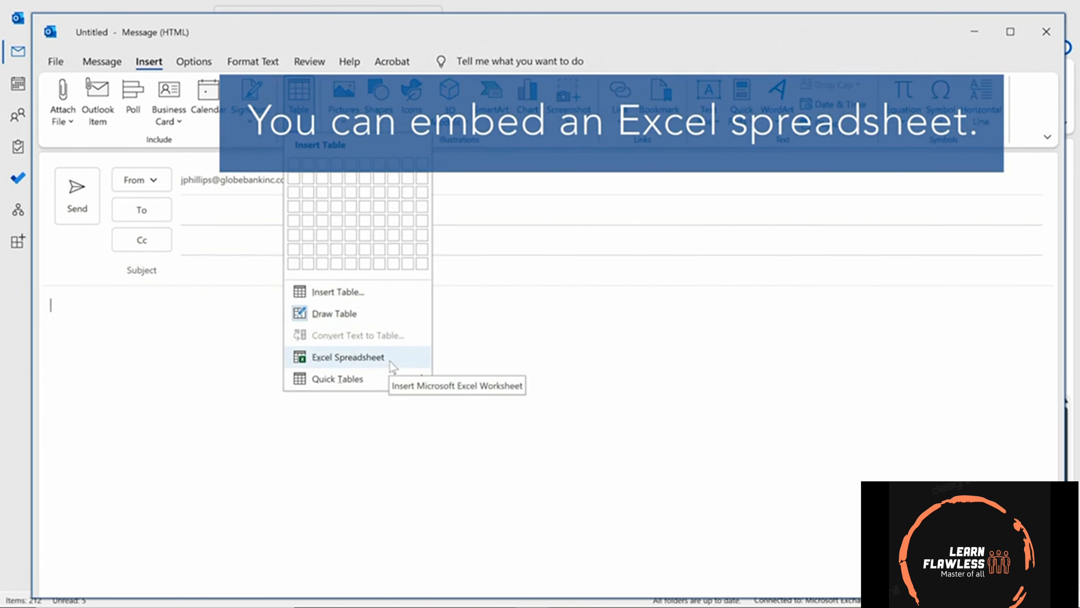
pyautogui.click(348, 357)
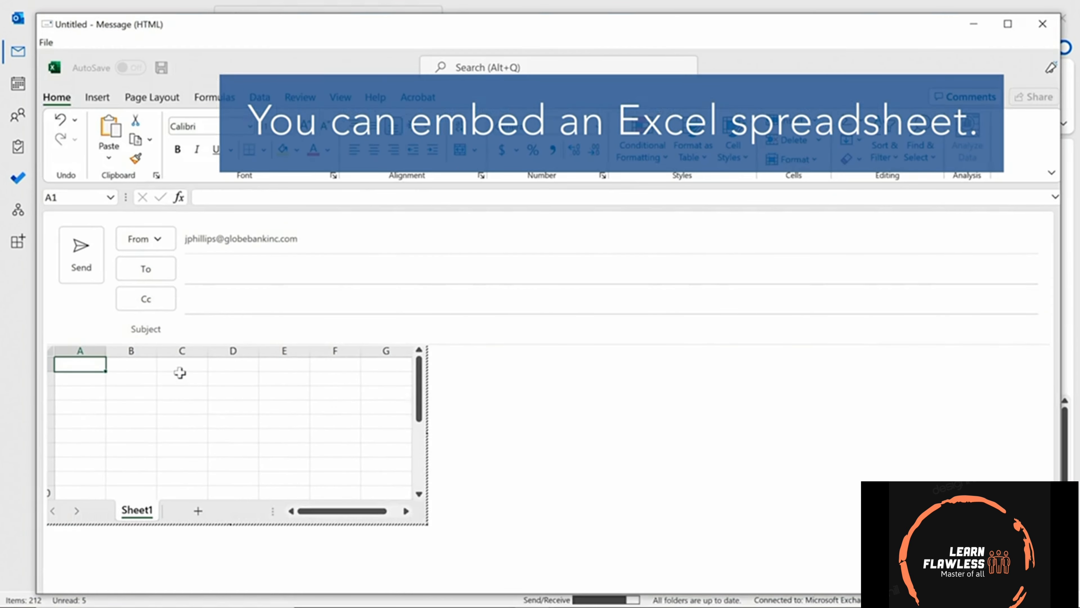
pyautogui.write('55')
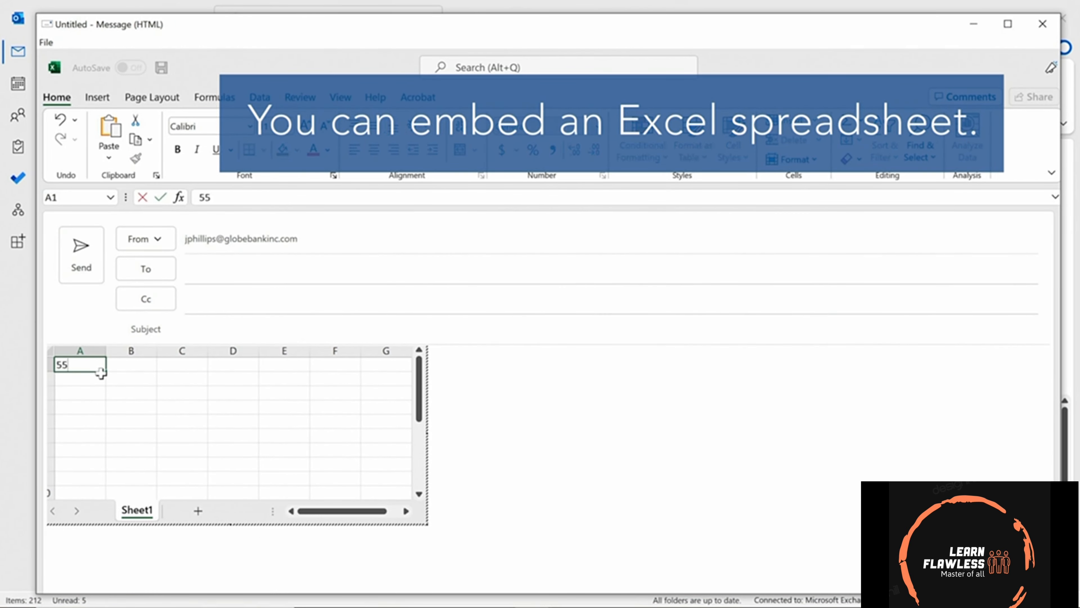
pyautogui.press('Return')
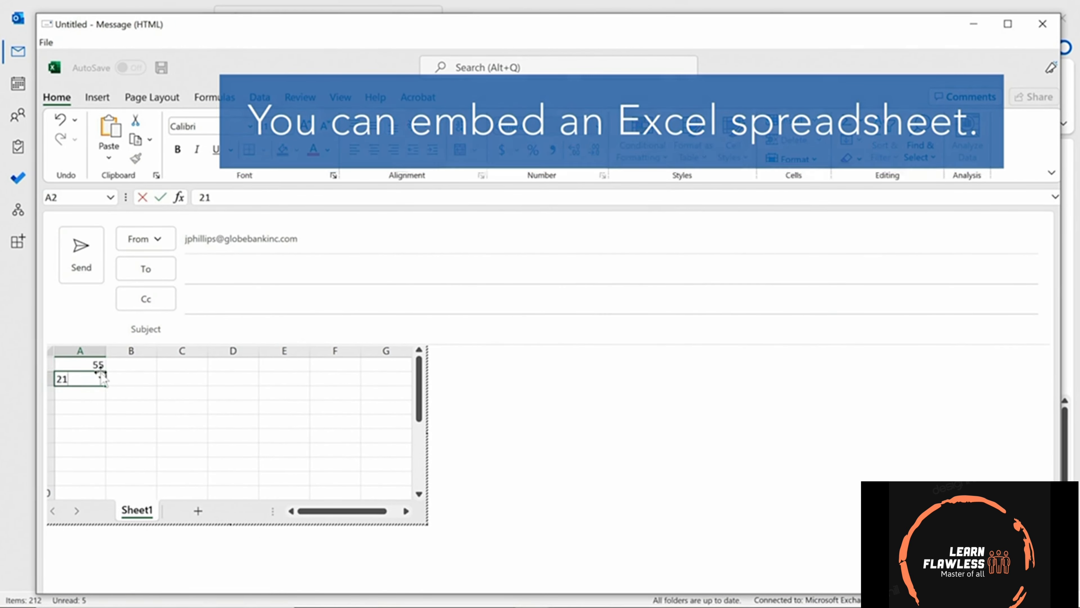
pyautogui.hotkey('ctrl', 'z')
pyautogui.hotkey('ctrl', 'z')
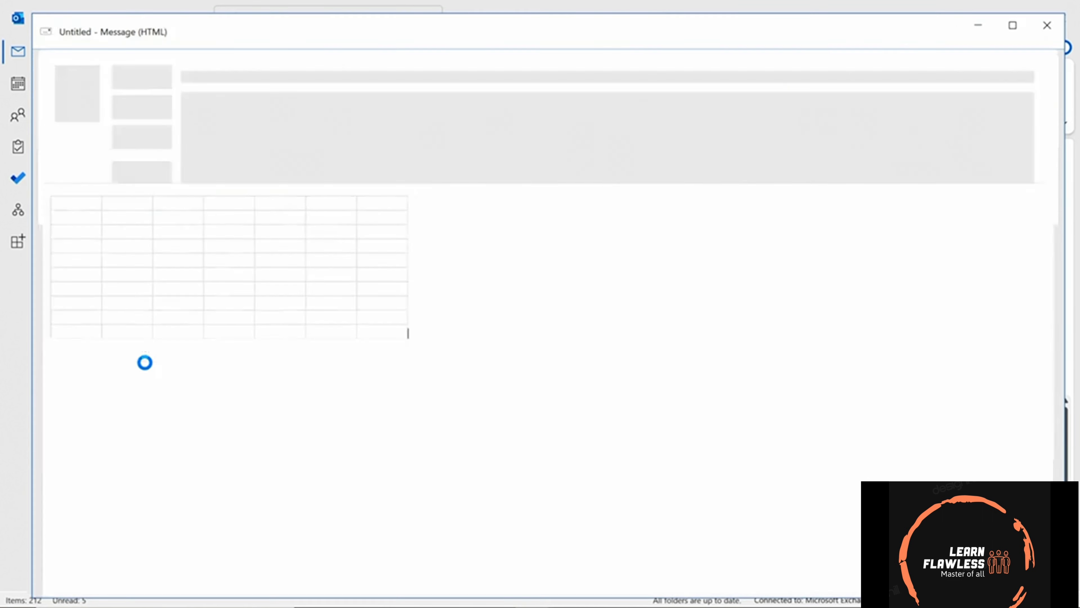
# Insert a 4x8 table into the message.
pyautogui.click(149, 62)
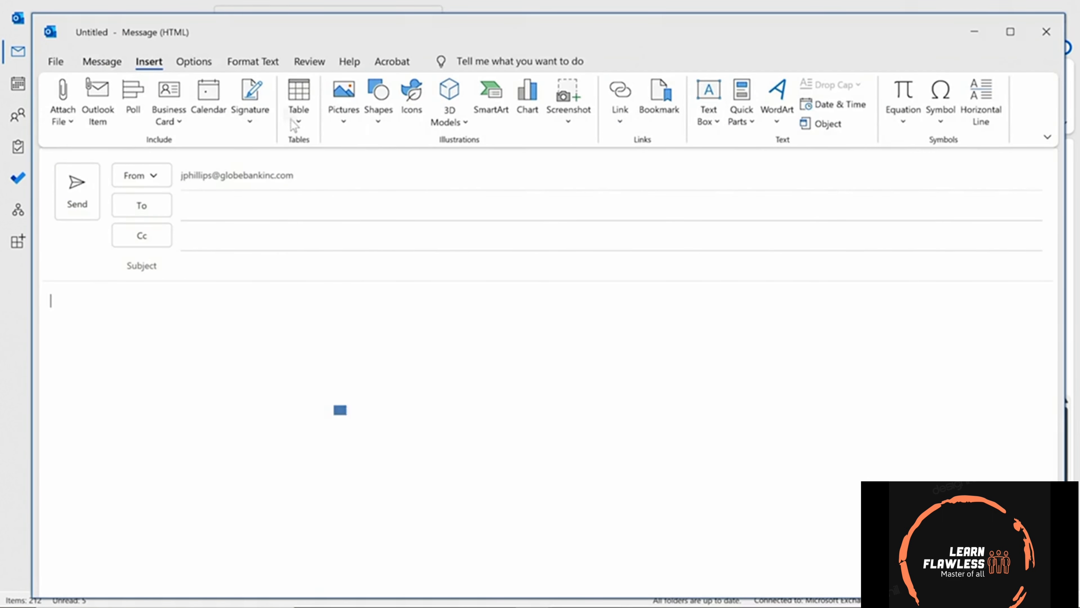
pyautogui.click(299, 121)
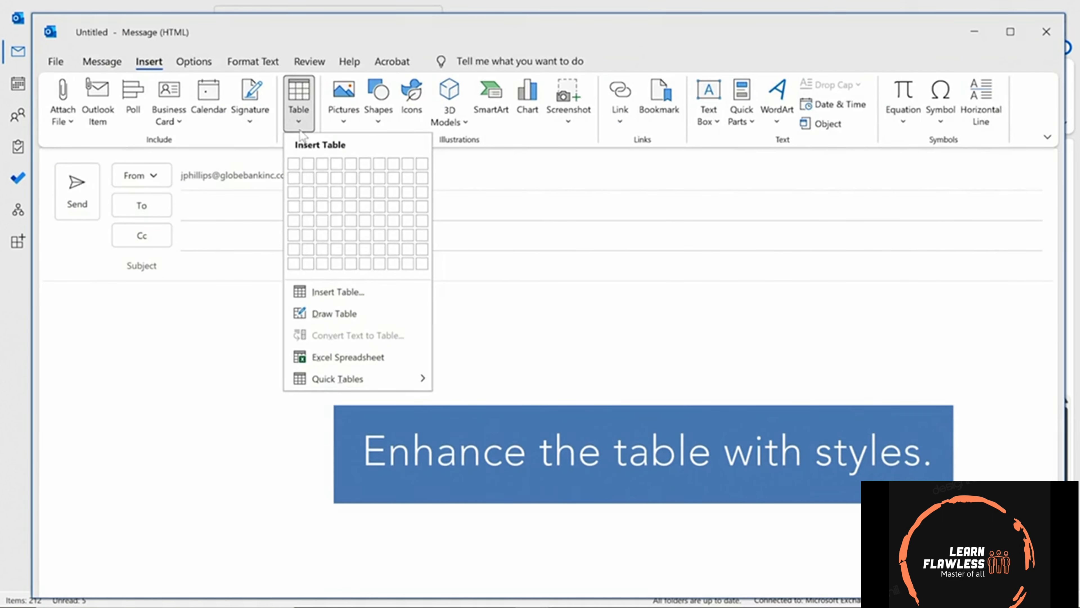
pyautogui.click(337, 262)
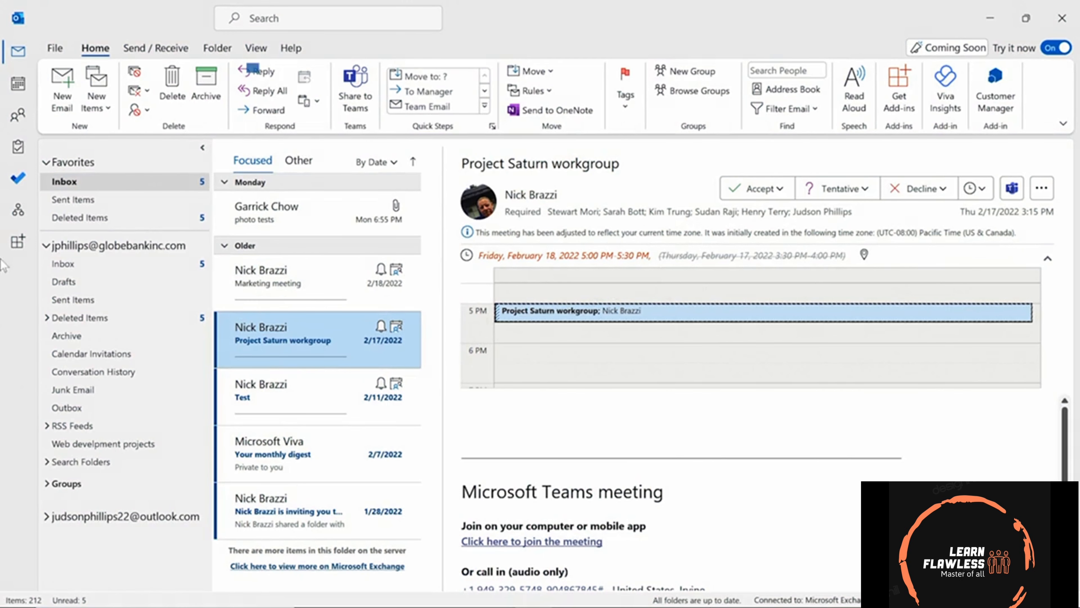
# In Manage Rules & Alerts, start a blank 'Apply rule on messages I receive' rule.
pyautogui.click(56, 47)
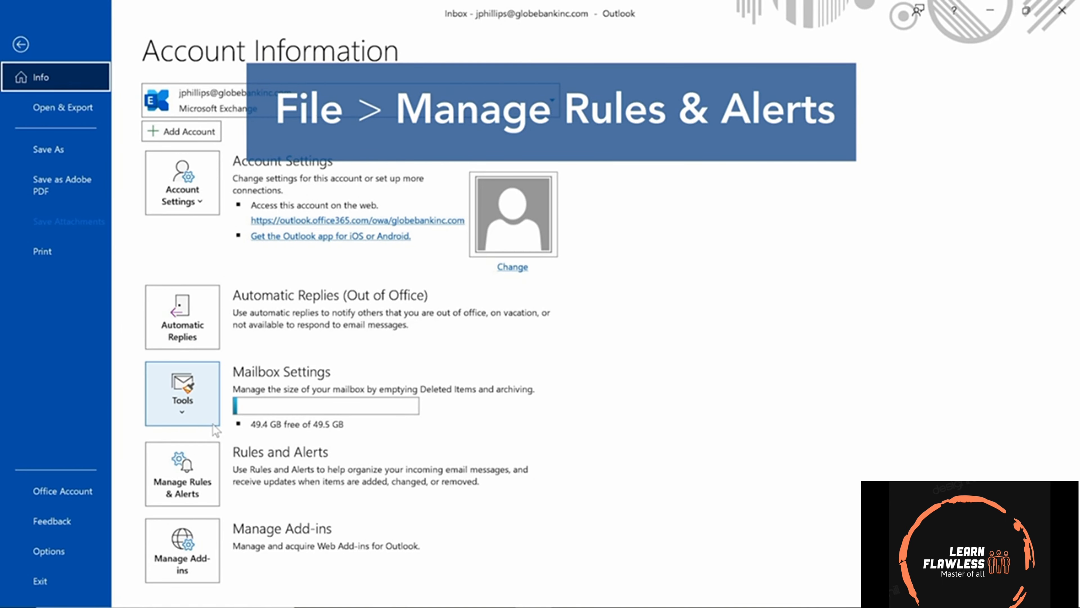
pyautogui.click(184, 477)
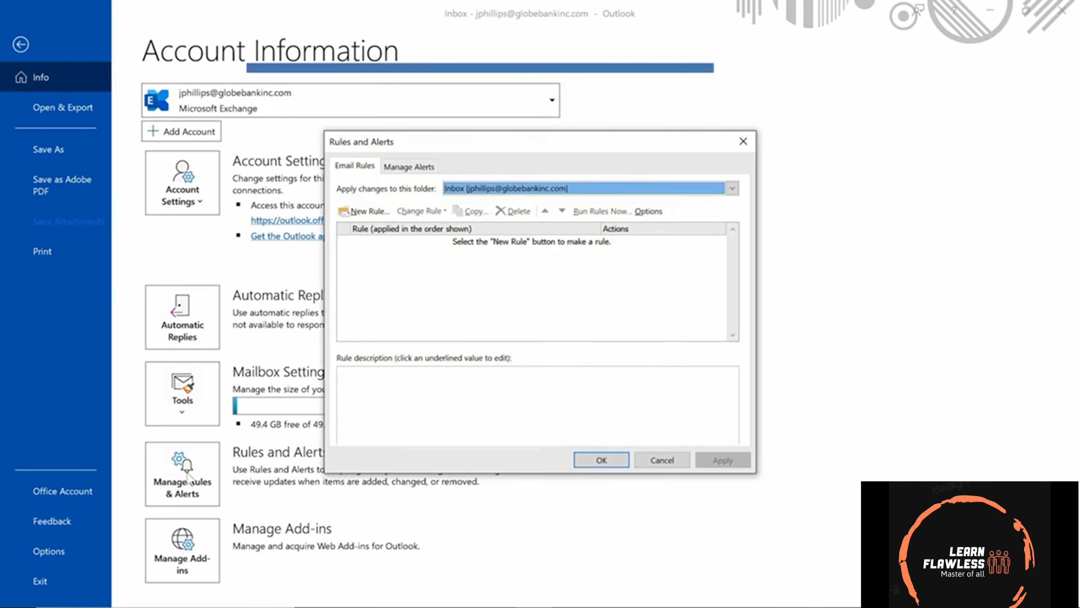
pyautogui.click(368, 212)
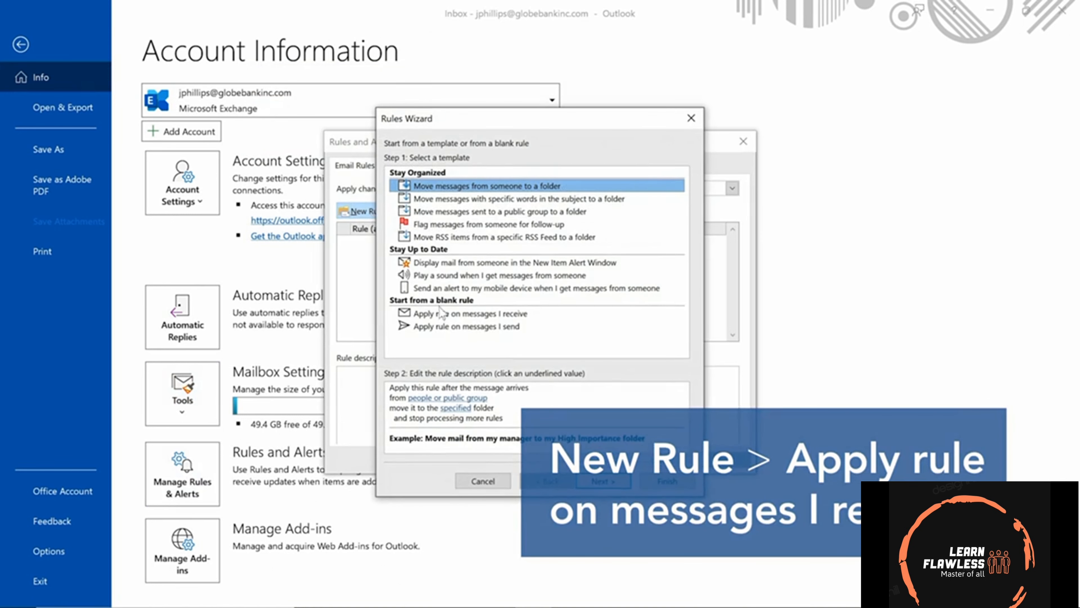
pyautogui.click(464, 315)
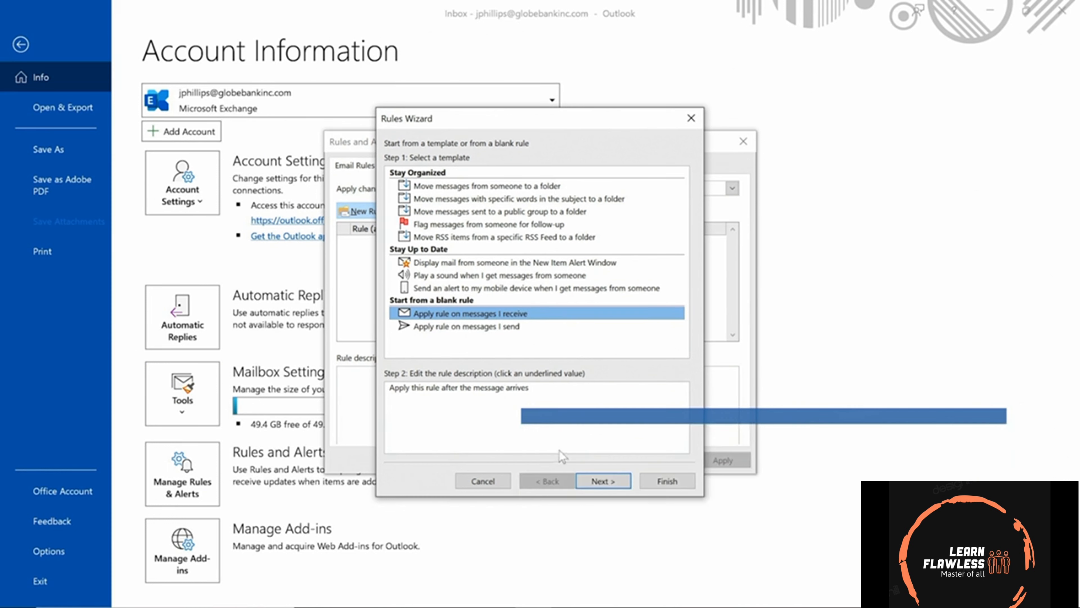
pyautogui.click(604, 483)
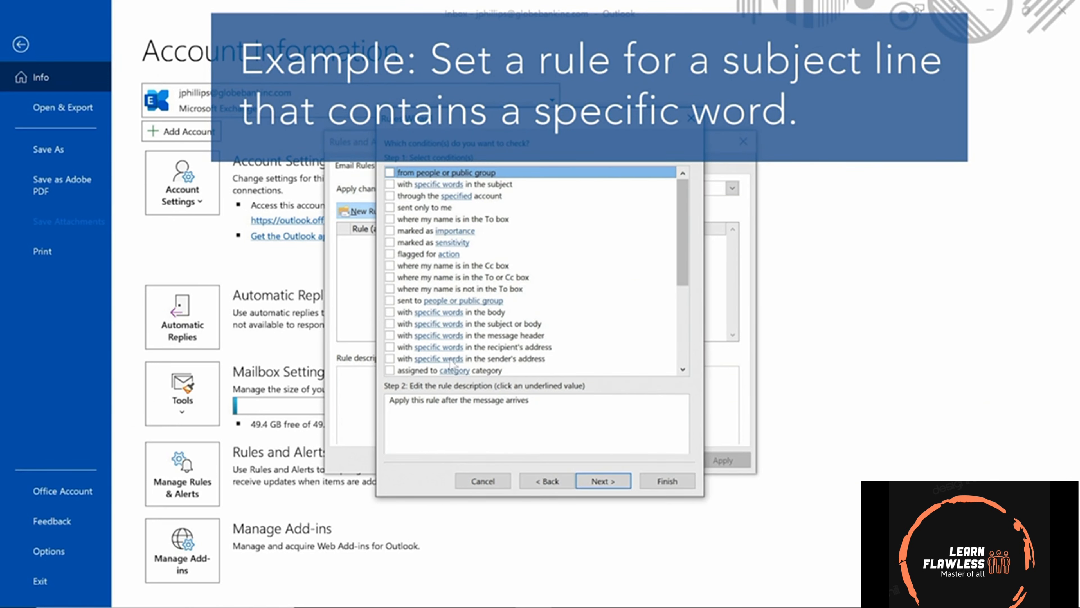
# Add the rule condition 'with specific words in the subject' set to Marketing.
pyautogui.click(390, 184)
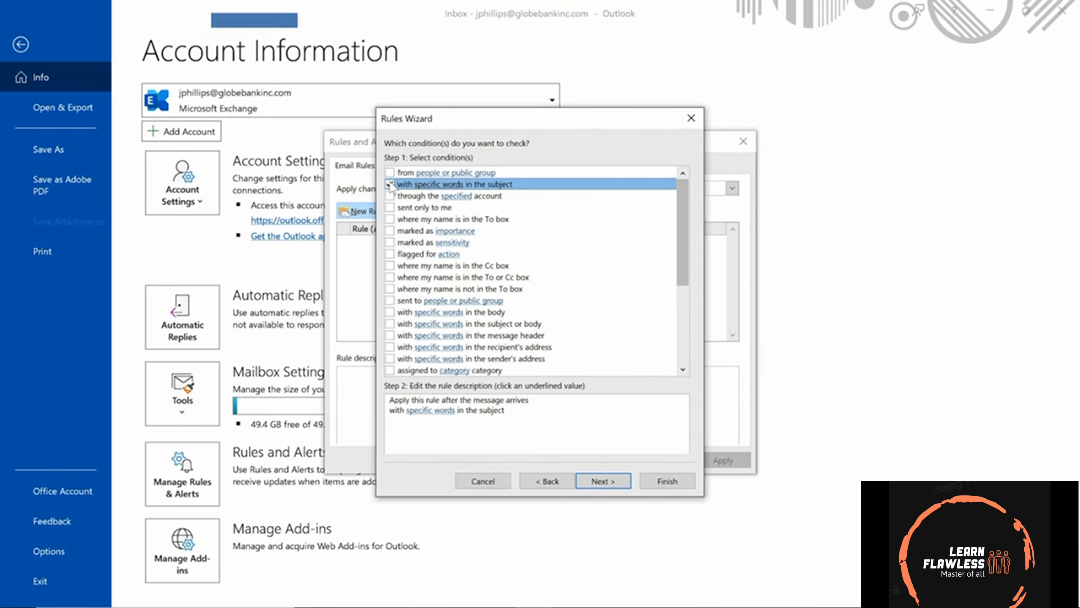
pyautogui.click(434, 411)
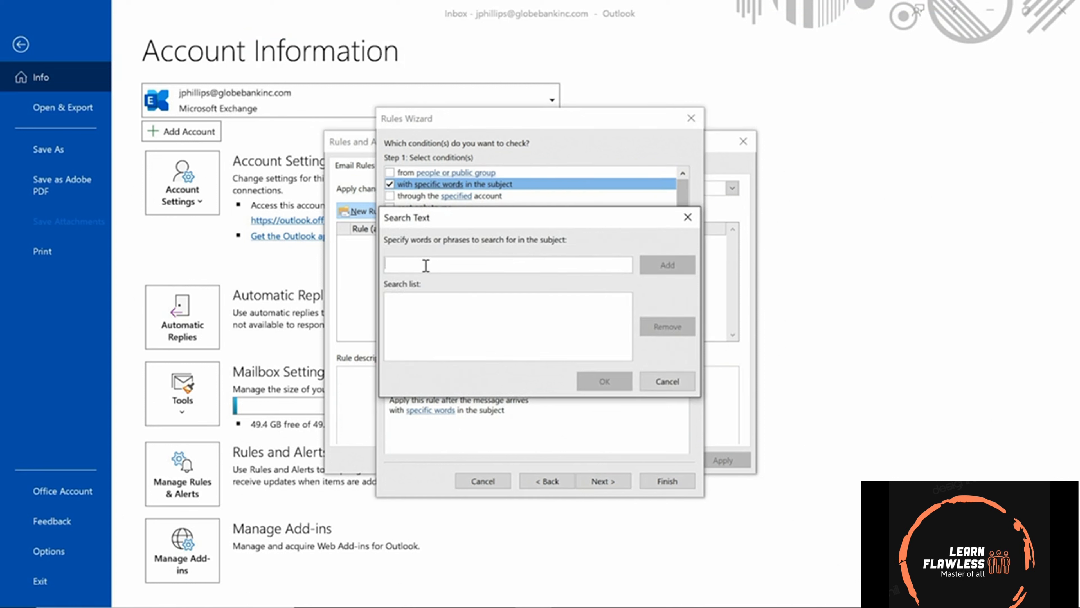
pyautogui.write('Marketing')
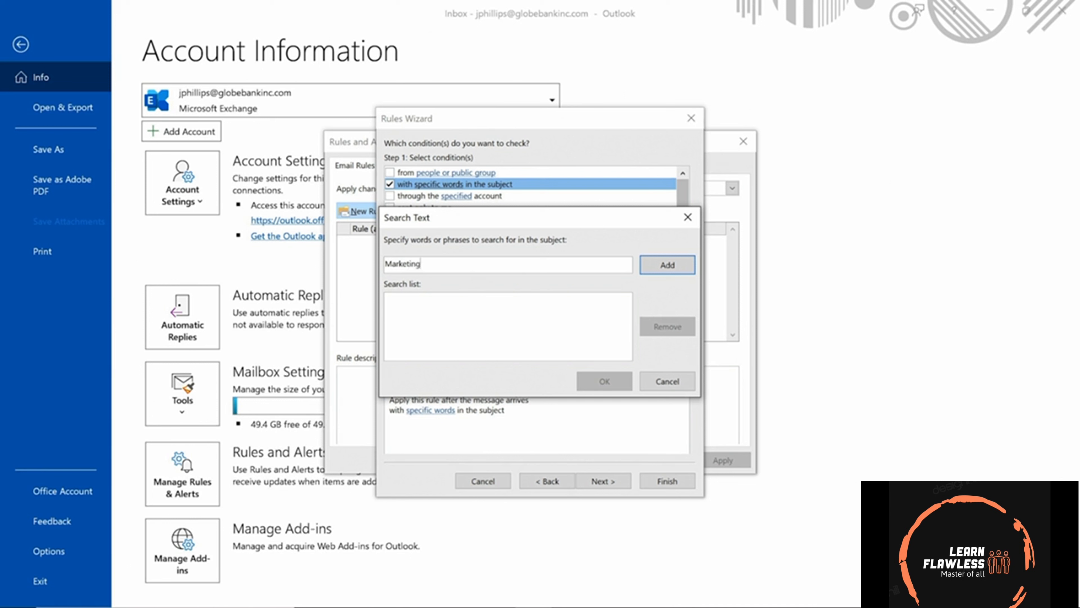
pyautogui.click(661, 266)
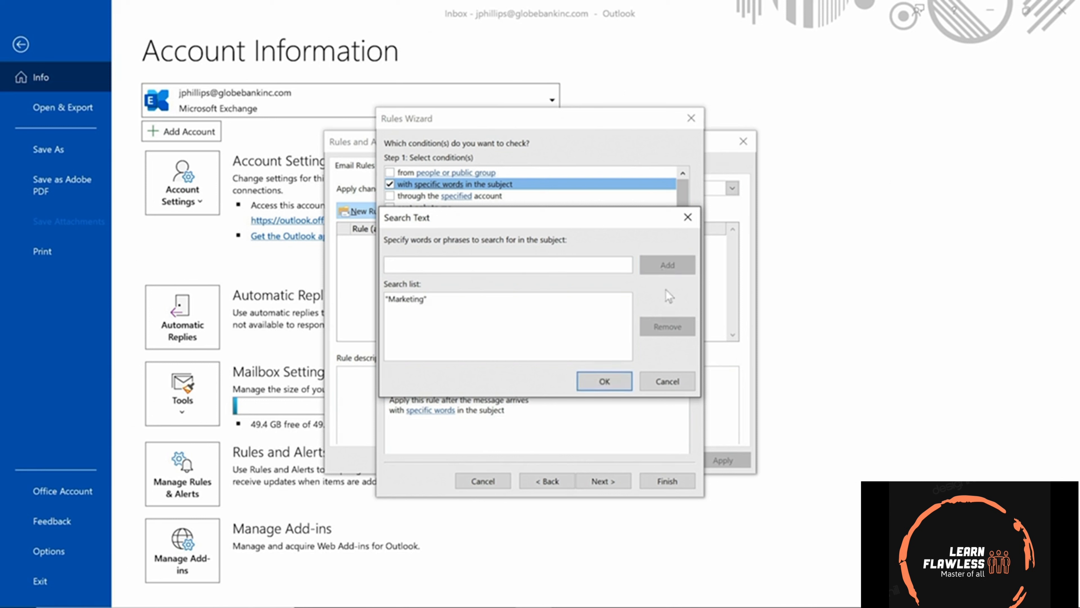
pyautogui.click(604, 380)
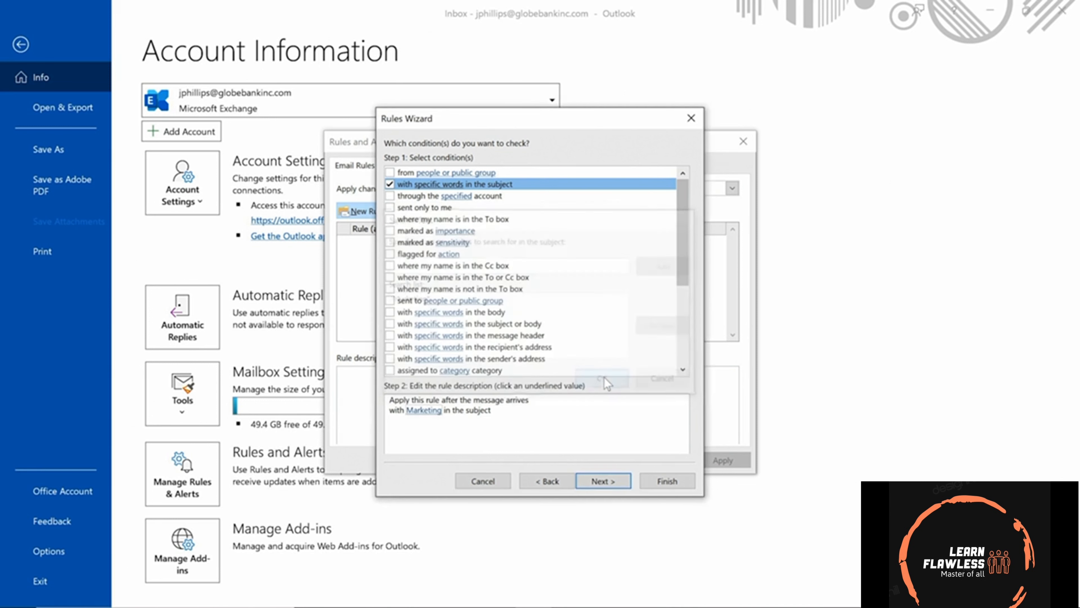
pyautogui.click(619, 482)
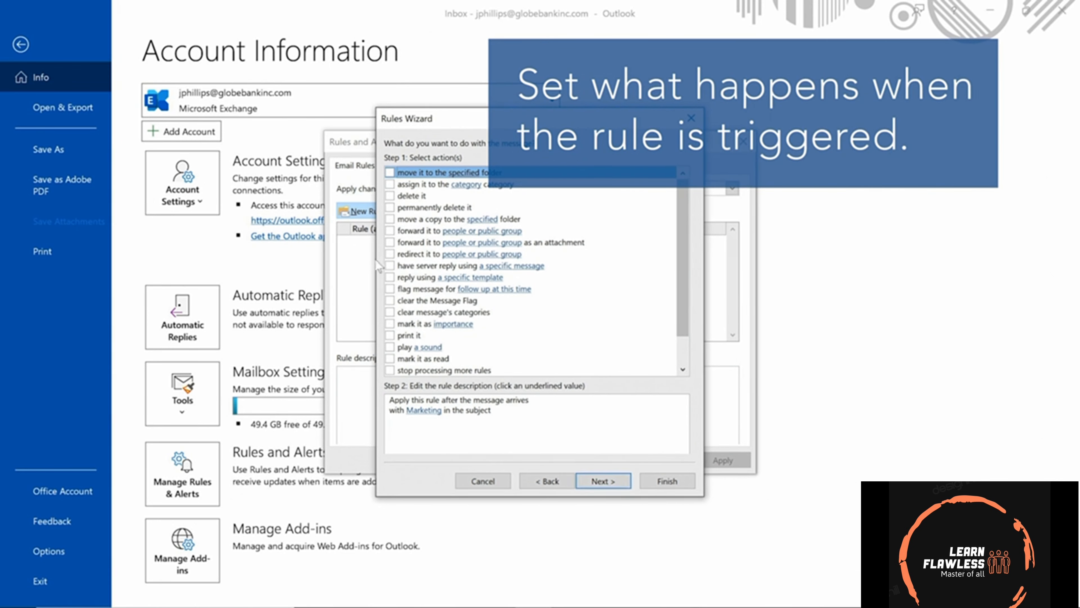
# Make the rule forward matching messages to a colleague from the address book, then finish.
pyautogui.click(390, 231)
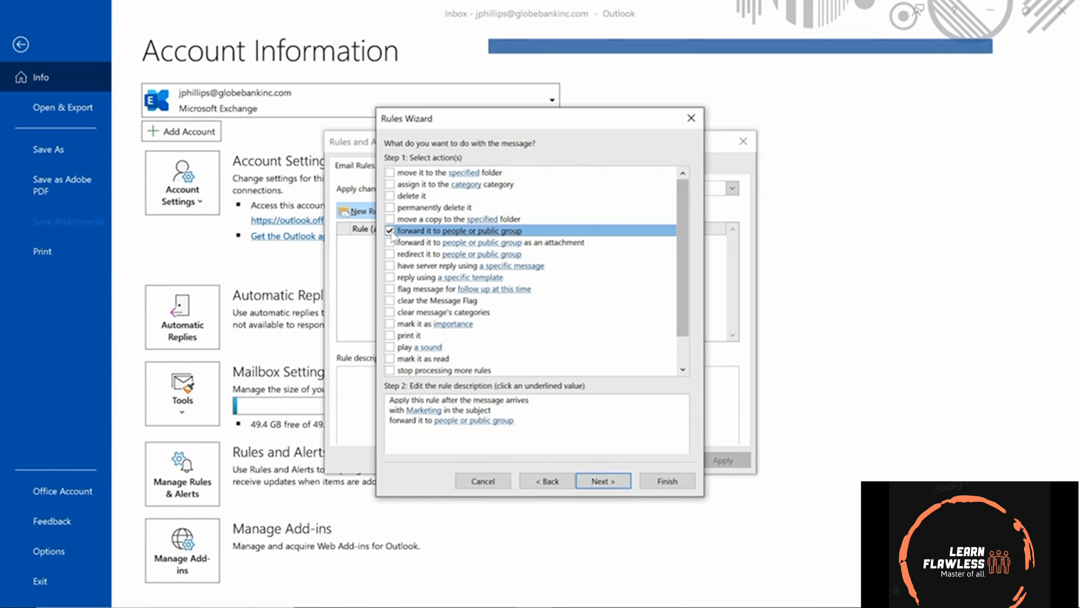
pyautogui.click(482, 421)
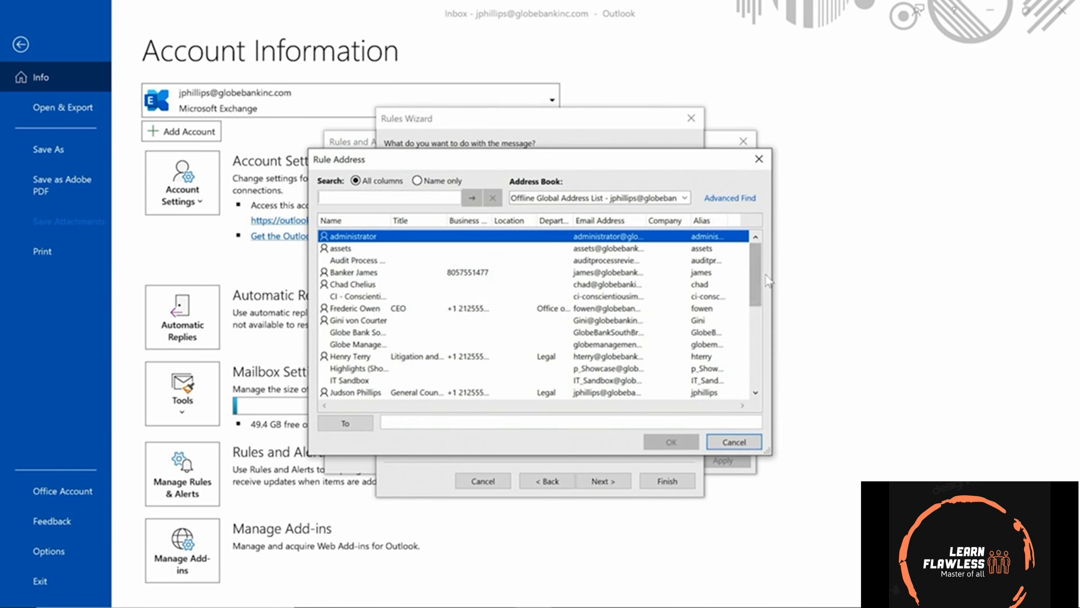
pyautogui.moveTo(758, 275); pyautogui.dragTo(761, 325)
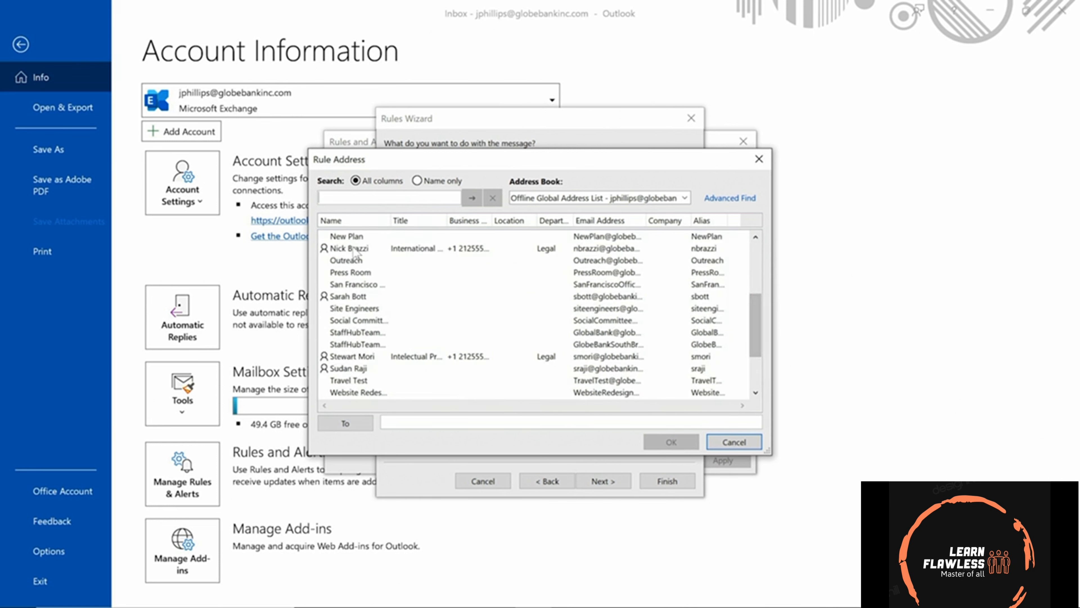
pyautogui.click(353, 250)
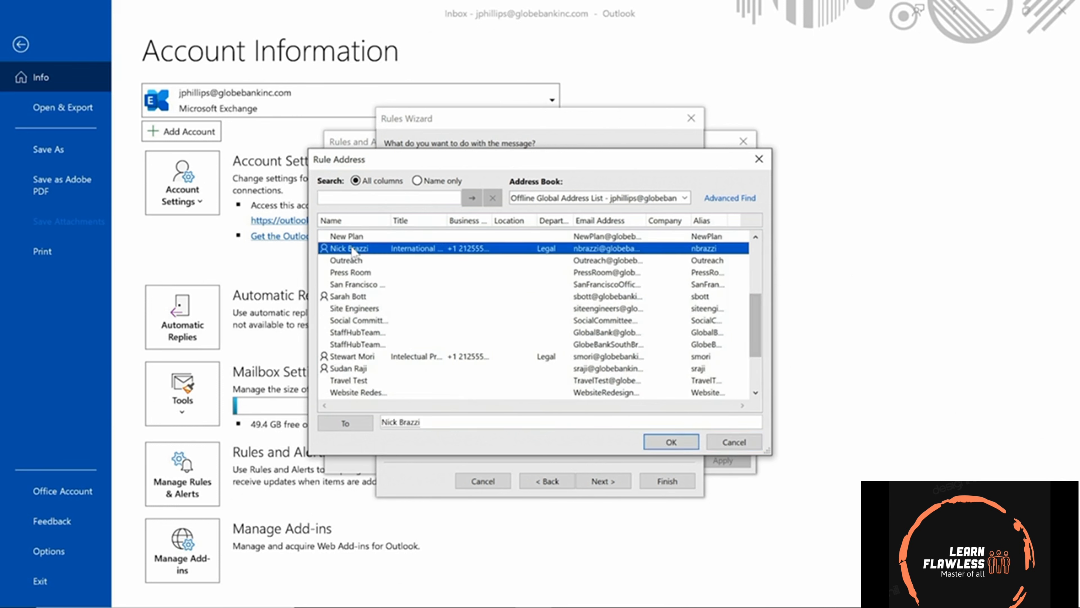
pyautogui.click(672, 442)
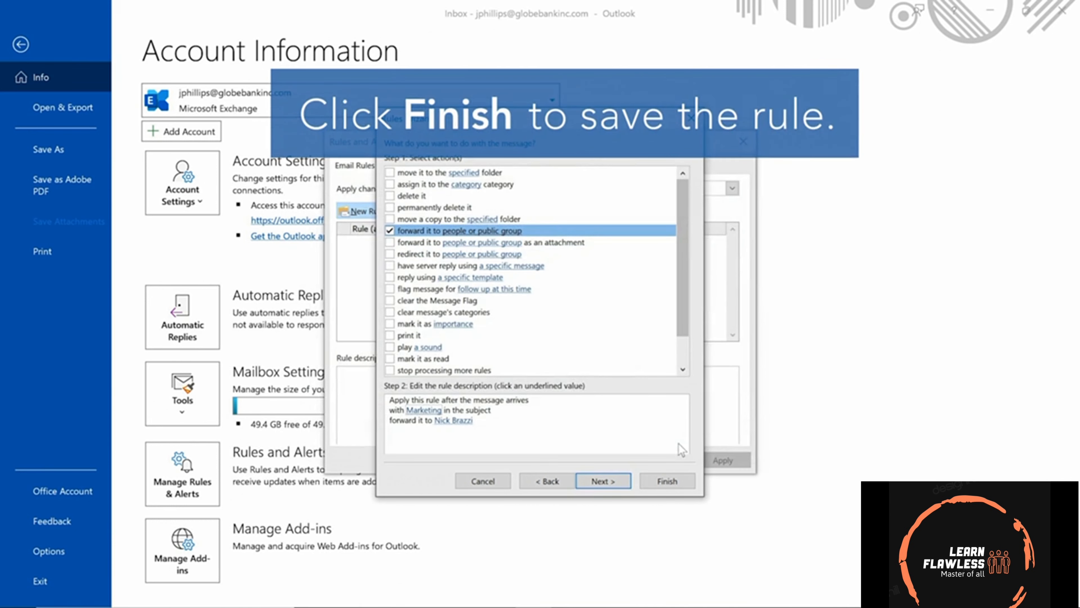
pyautogui.click(666, 482)
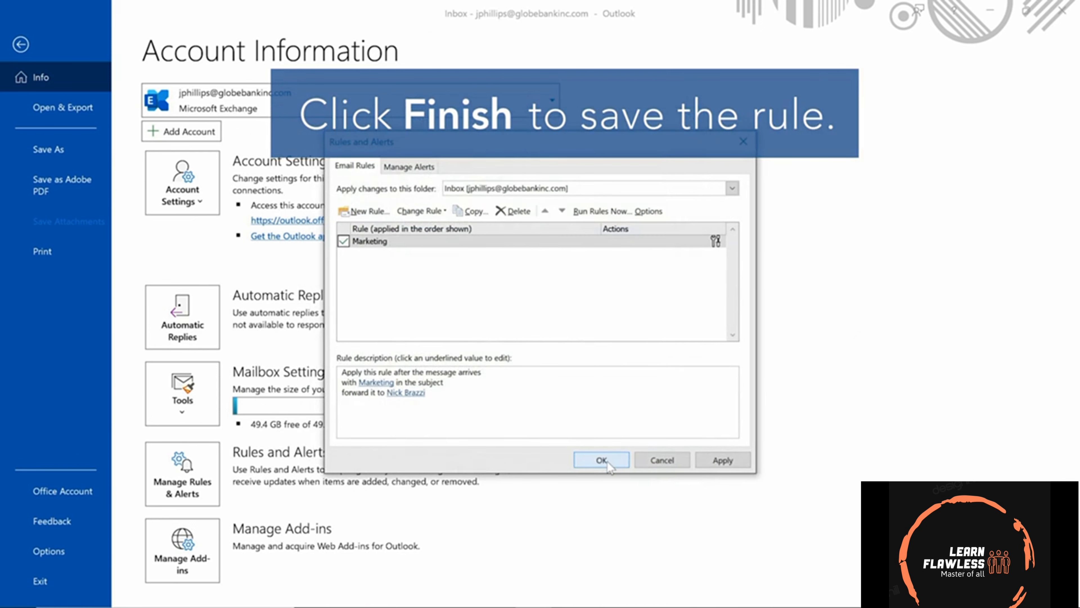
pyautogui.click(596, 452)
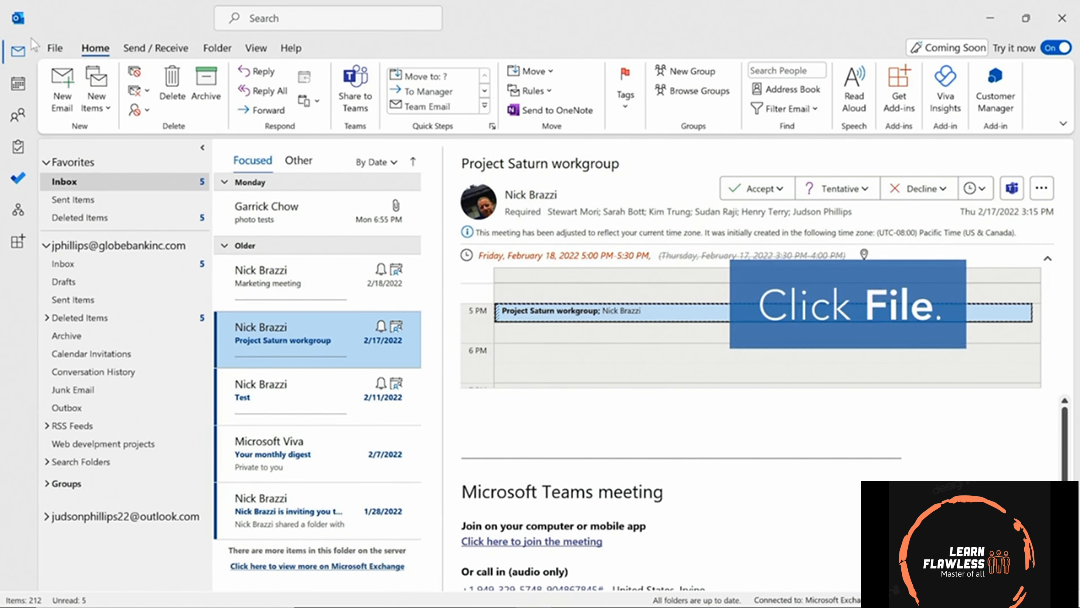
# In Automatic Replies, turn on 'Send automatic replies' with no time range restriction.
pyautogui.click(53, 48)
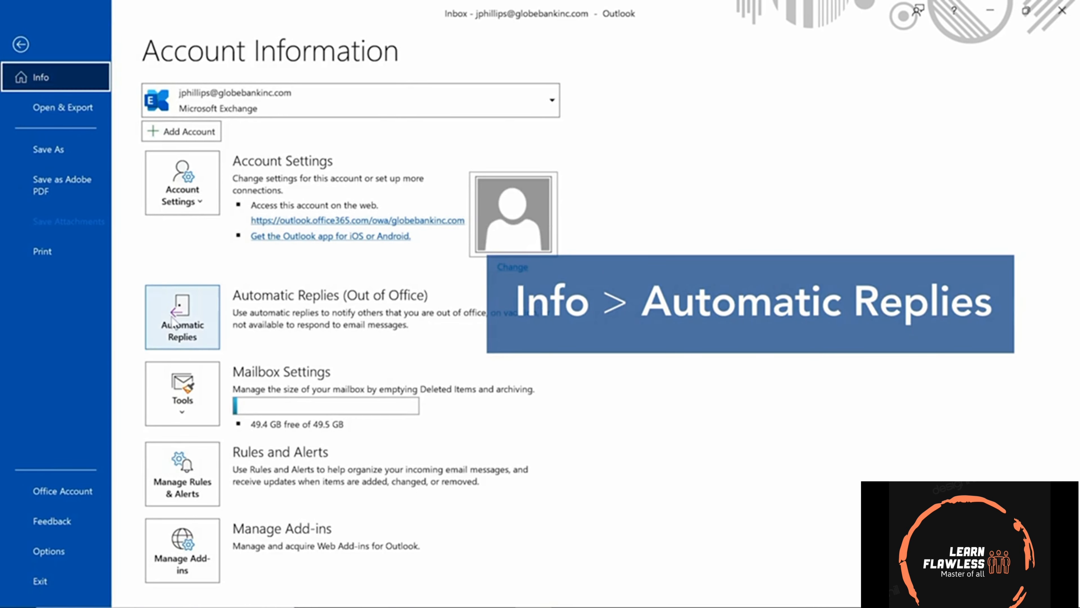
pyautogui.click(203, 318)
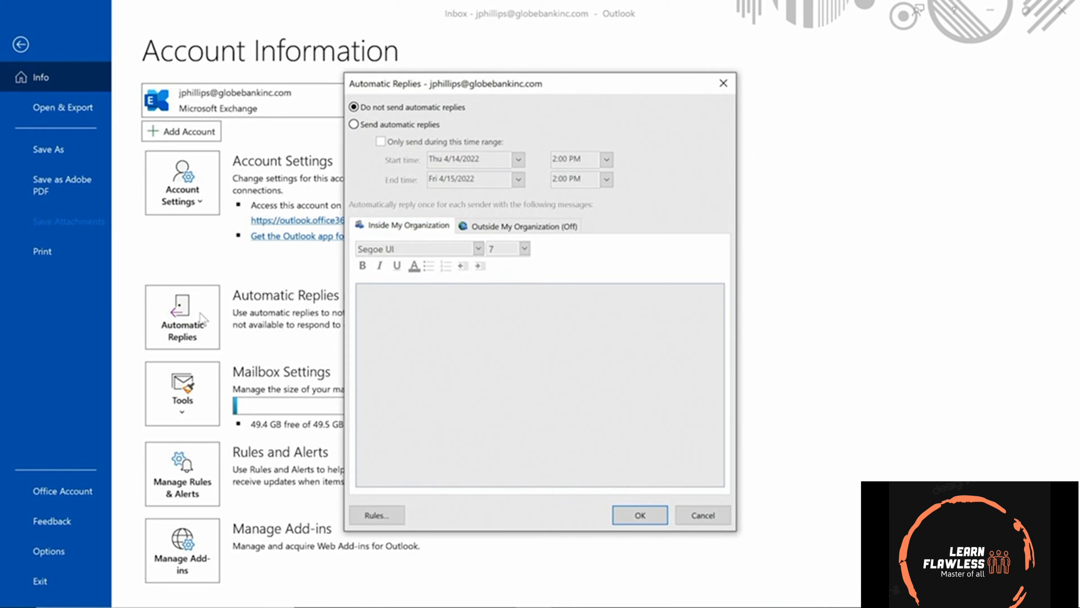
pyautogui.click(354, 125)
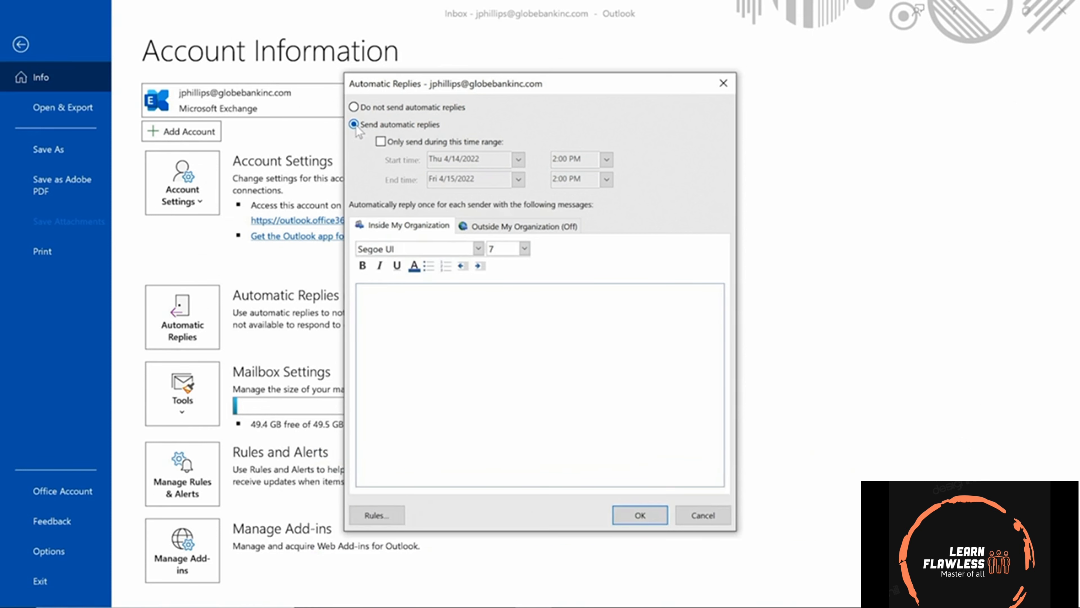
pyautogui.click(380, 142)
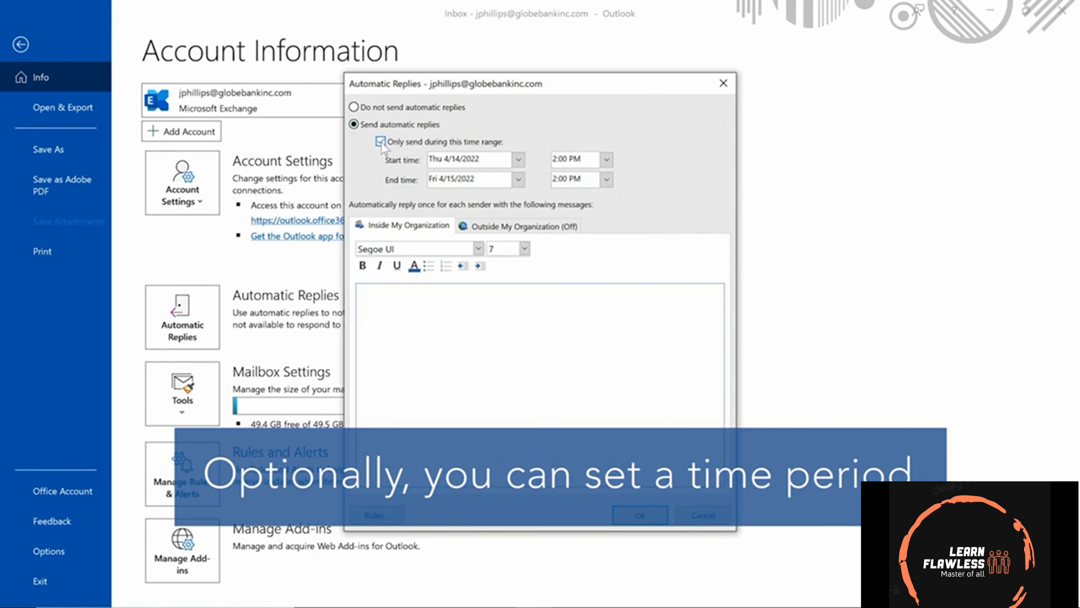
pyautogui.click(381, 142)
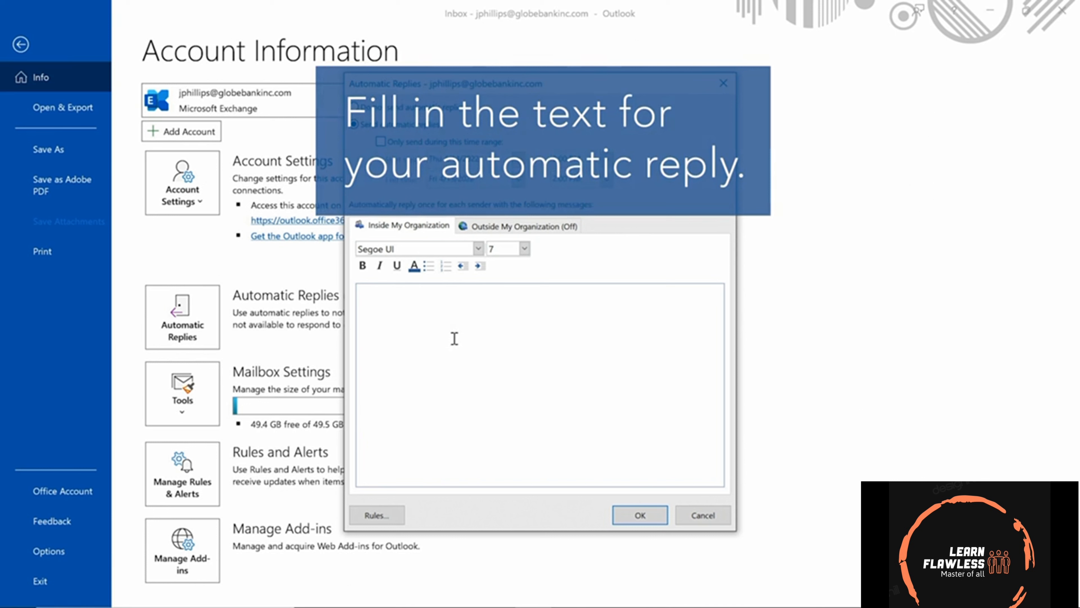
# Paste the two-line out-of-office reply for colleagues and check the Outside My Organization tab.
pyautogui.hotkey('ctrl', 'v')
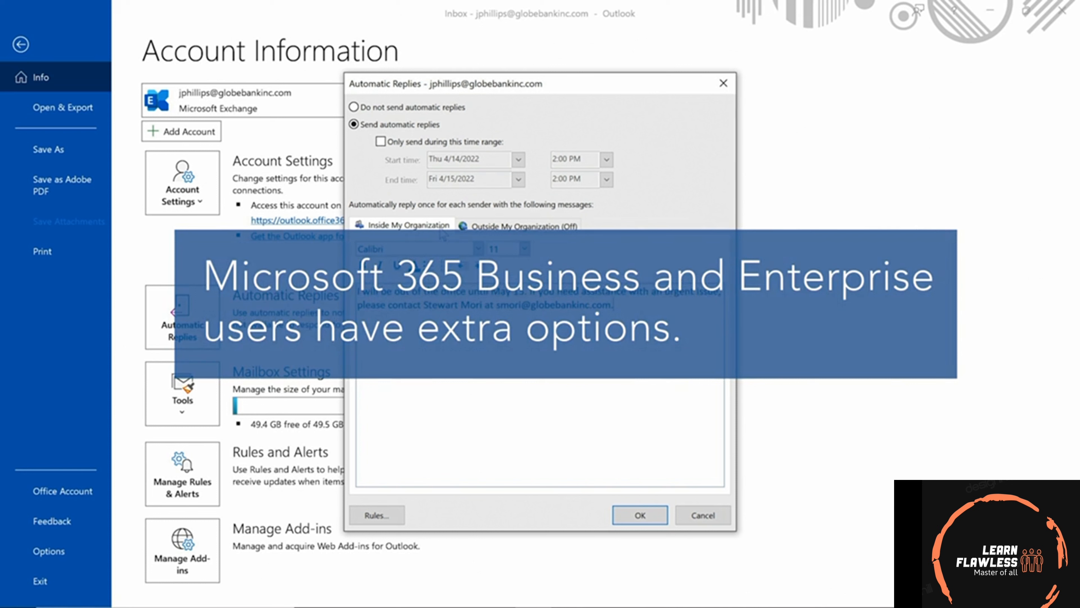
pyautogui.click(499, 226)
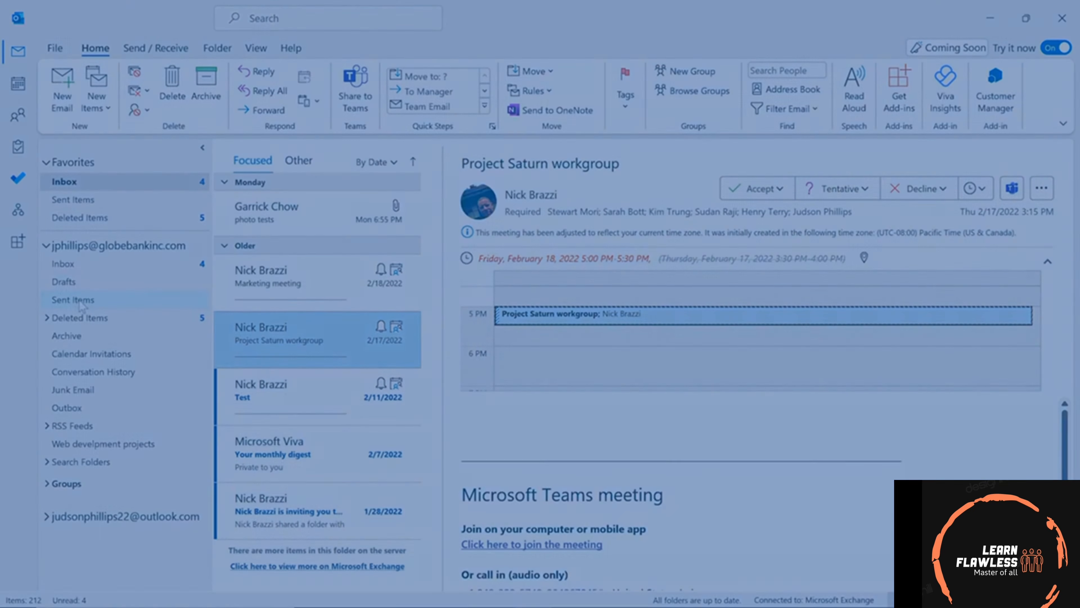
# Recall the sent 'Meeting options' message from Sent Items, choosing to delete unread copies and replace them.
pyautogui.click(81, 303)
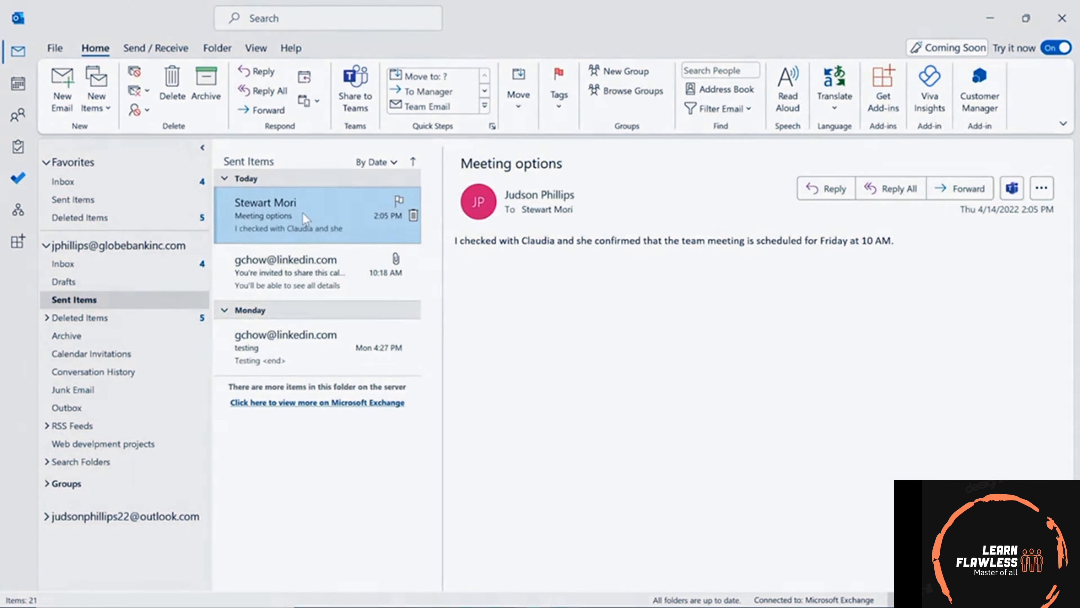
pyautogui.doubleClick(303, 213)
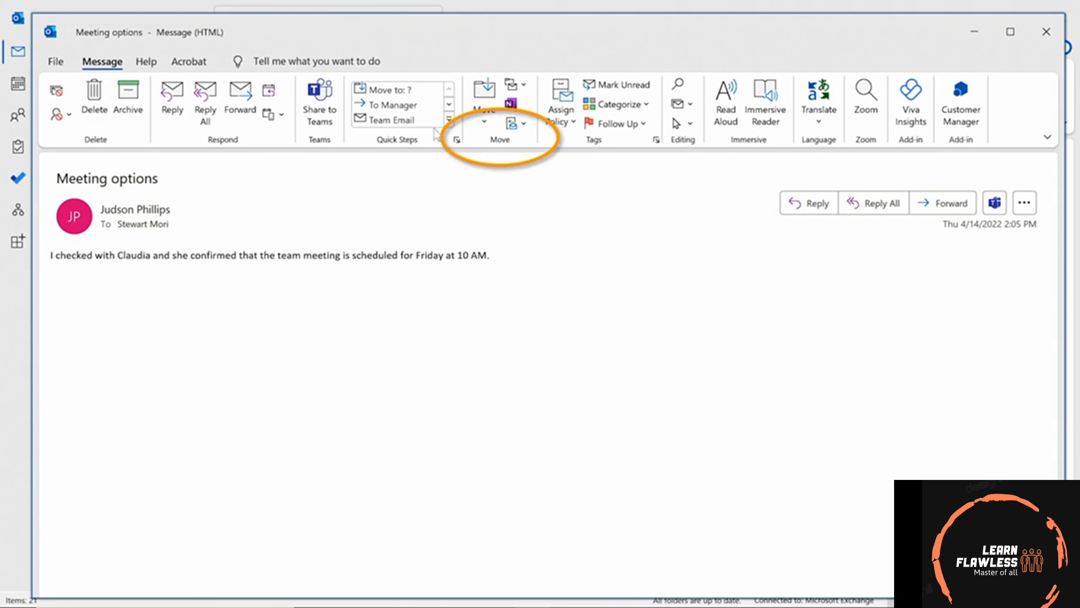
pyautogui.click(525, 125)
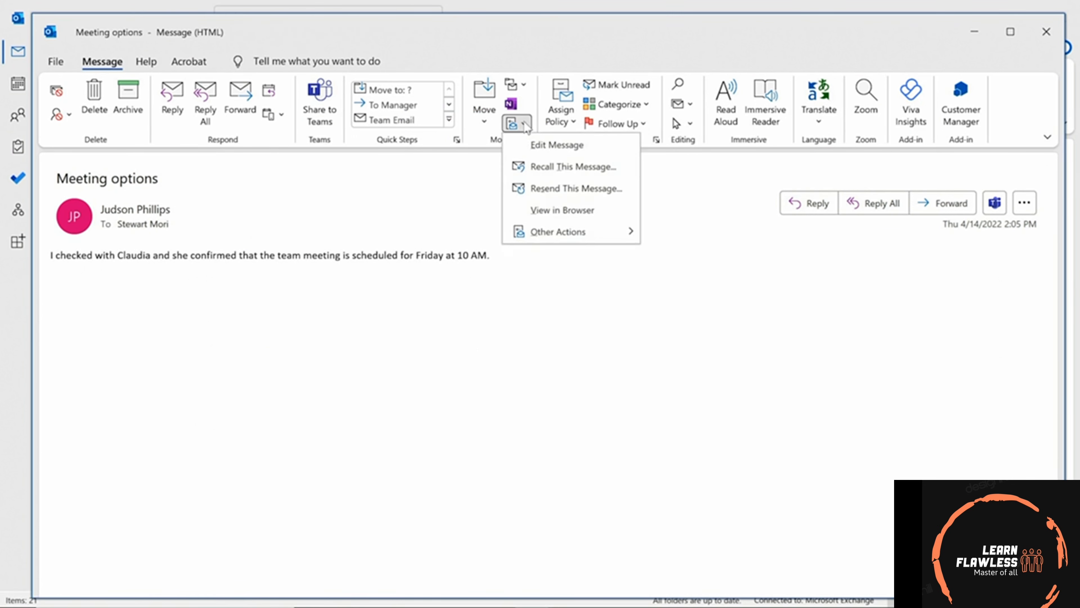
pyautogui.click(598, 168)
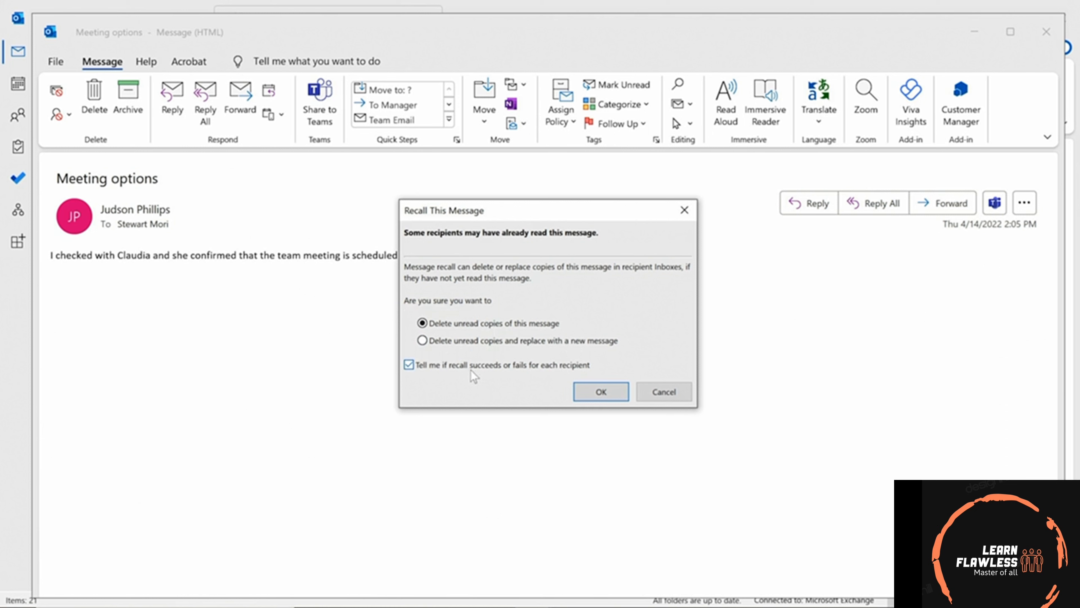
pyautogui.click(422, 341)
pyautogui.click(602, 395)
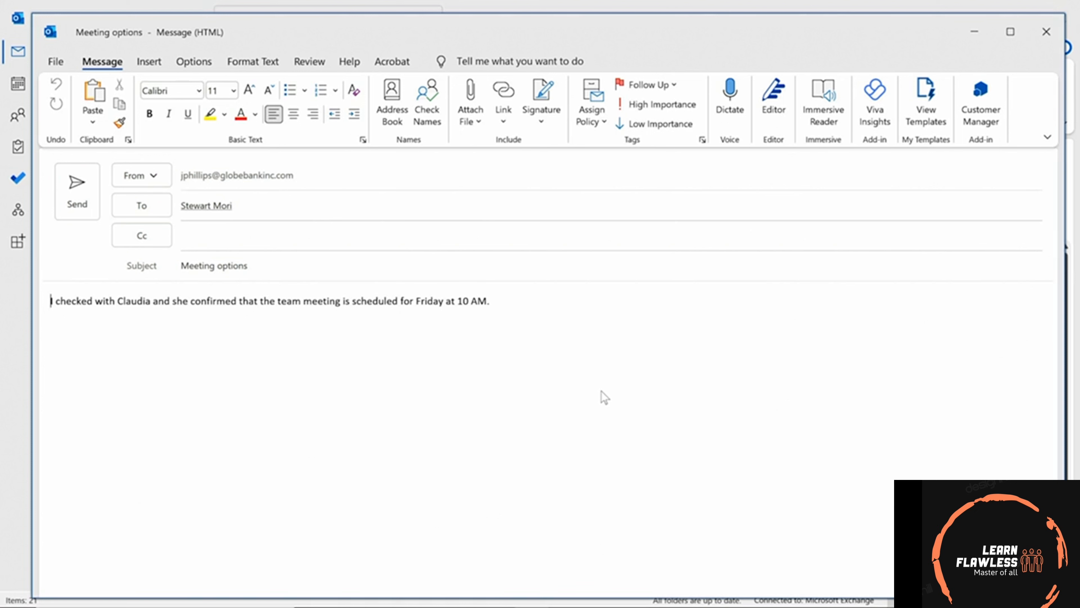
# Change 'Friday' to 'Thursday' in the replacement, send it, and close the original message.
pyautogui.doubleClick(424, 305)
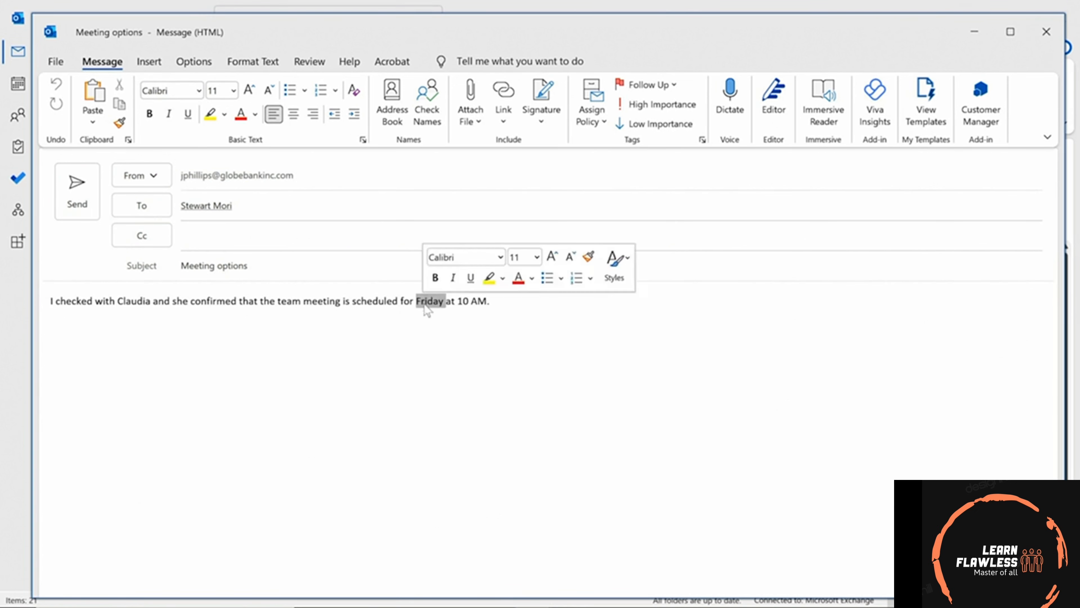
pyautogui.write('Thursday')
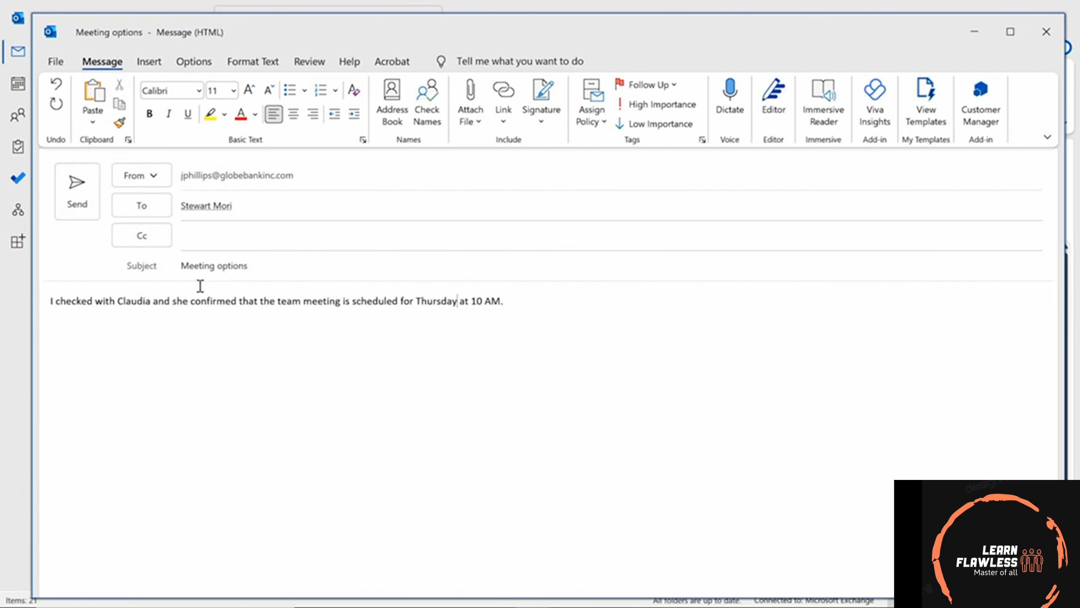
pyautogui.click(78, 200)
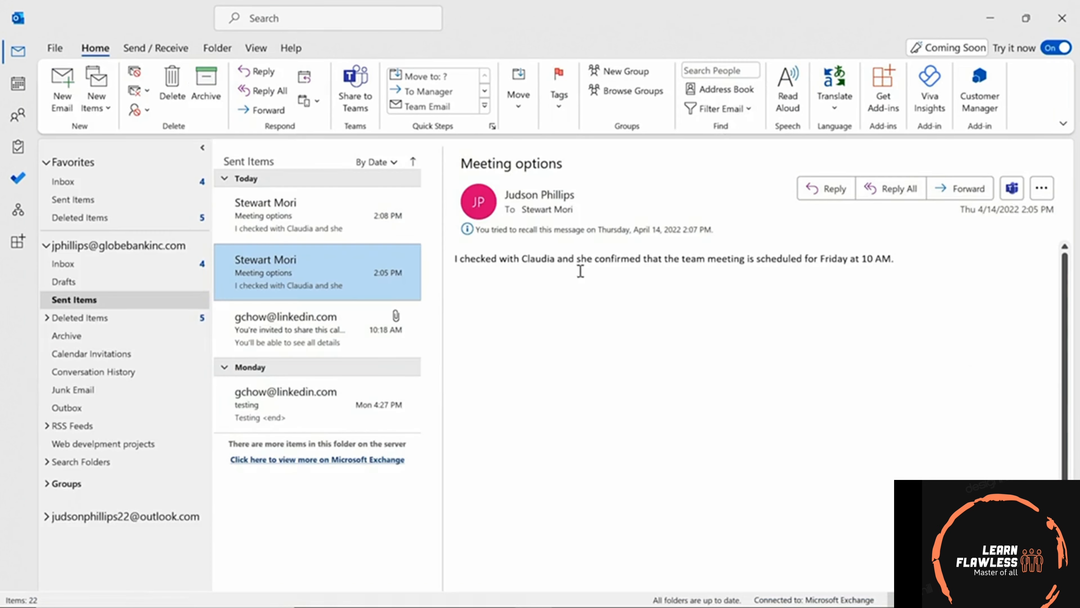
pyautogui.click(1046, 32)
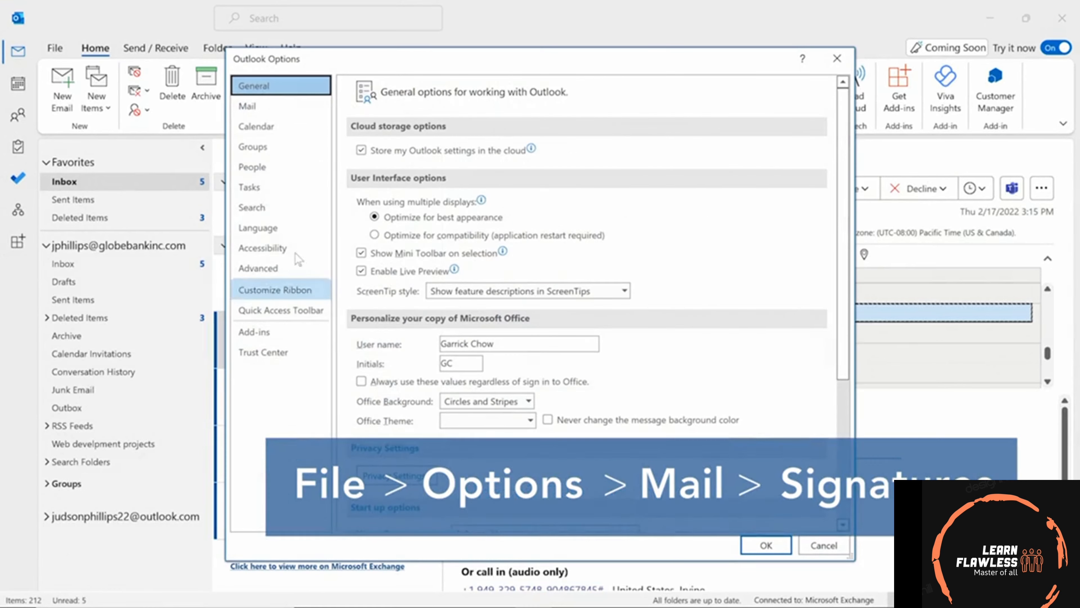
# Open Outlook Options on the Mail category, where Signatures are managed.
pyautogui.click(288, 105)
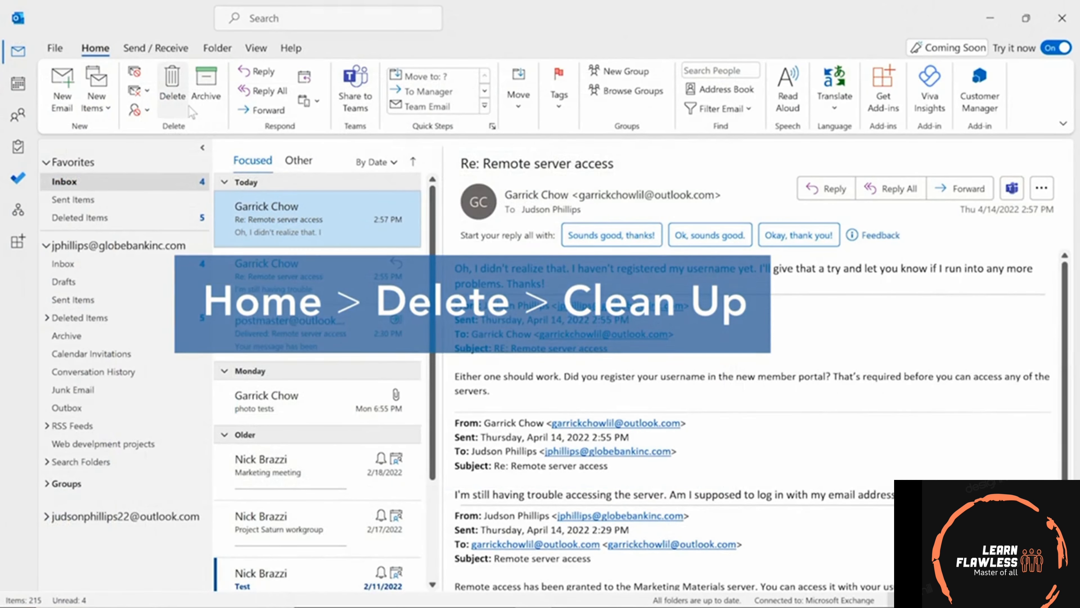
# Show the Clean Up dropdown choices in the Home tab's Delete group.
pyautogui.click(147, 95)
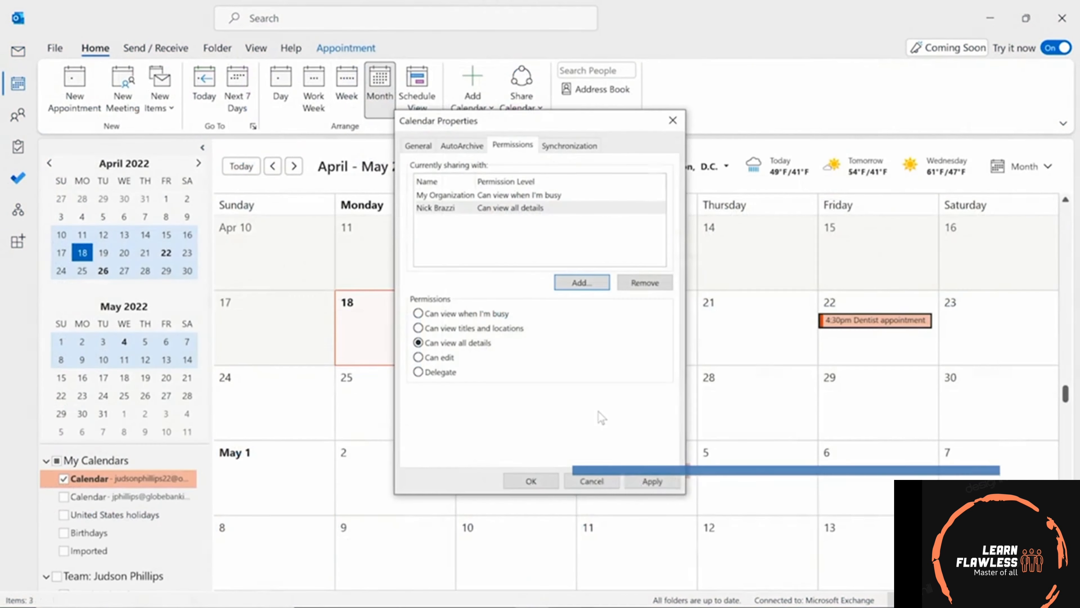
# Scroll the Mail options down to the Message arrival and Conversation Clean Up sections.
pyautogui.moveTo(514, 315)
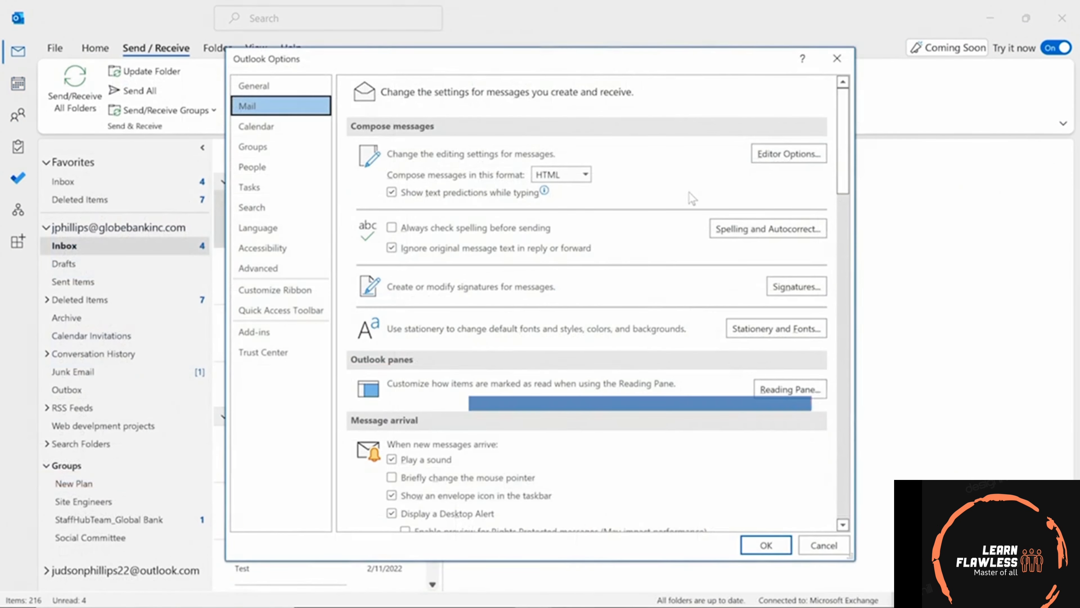
pyautogui.scroll(-6, 852, 194)
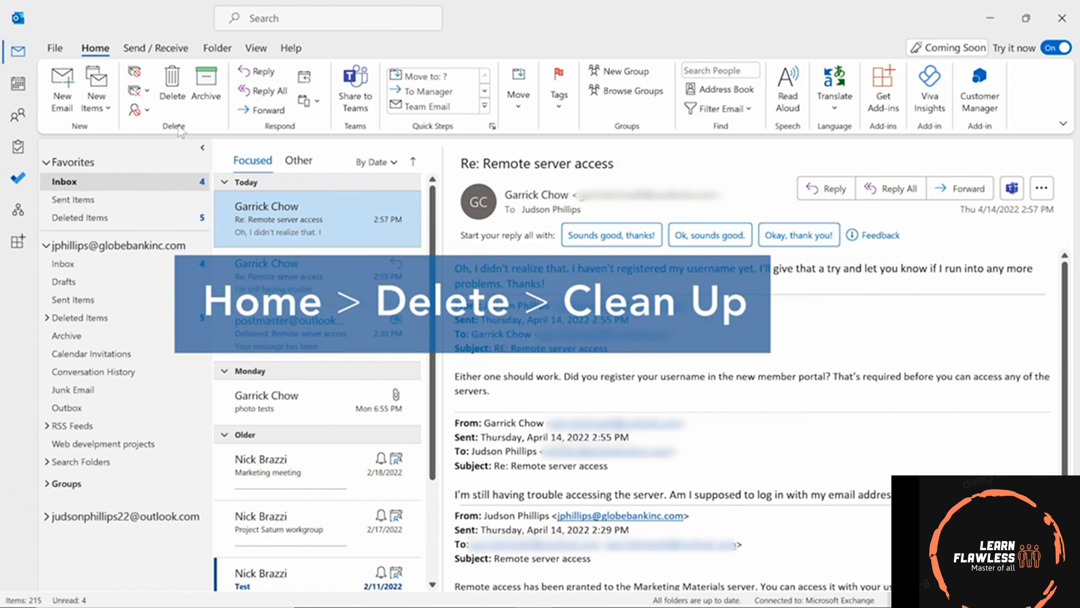
# Show the Clean Up Conversation, Folder, and Folder & Subfolders choices for 'Remote server access'.
pyautogui.click(146, 91)
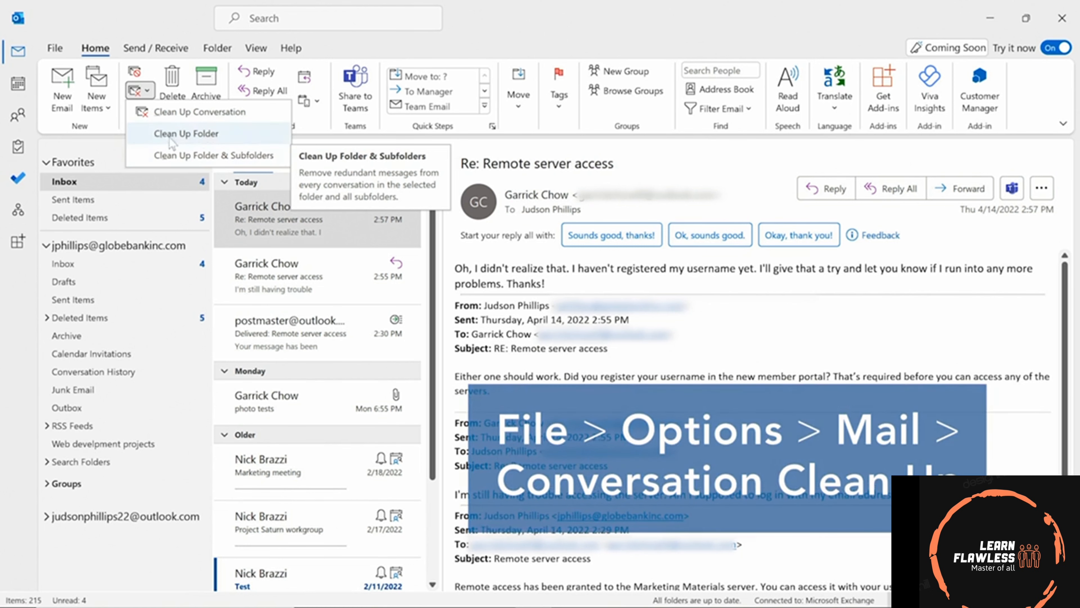
# Review the Conversation Clean Up settings in Options > Mail, then close Options with OK.
pyautogui.click(58, 47)
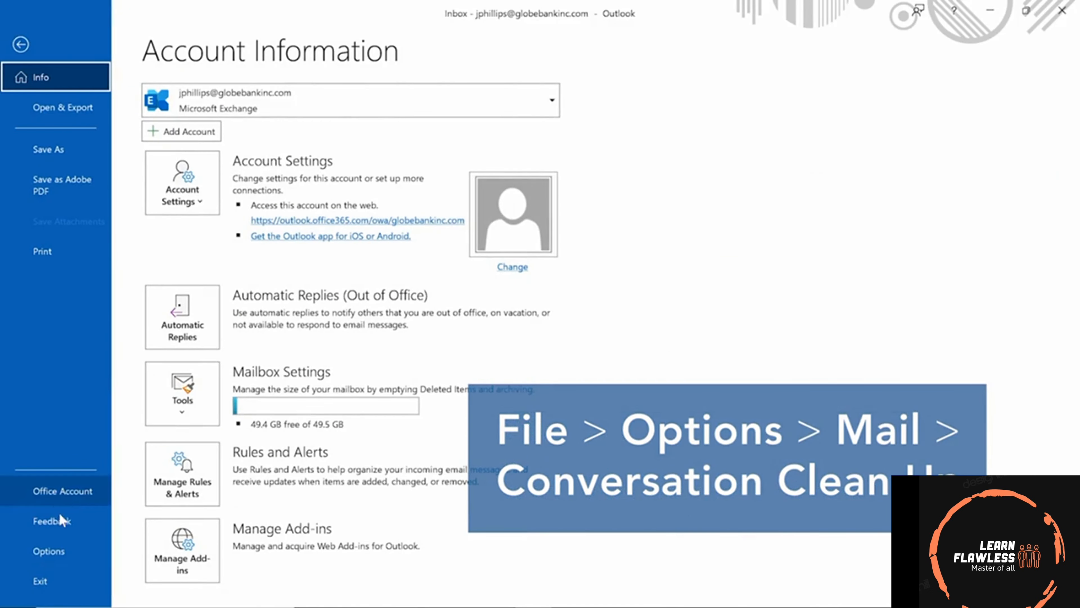
pyautogui.click(50, 551)
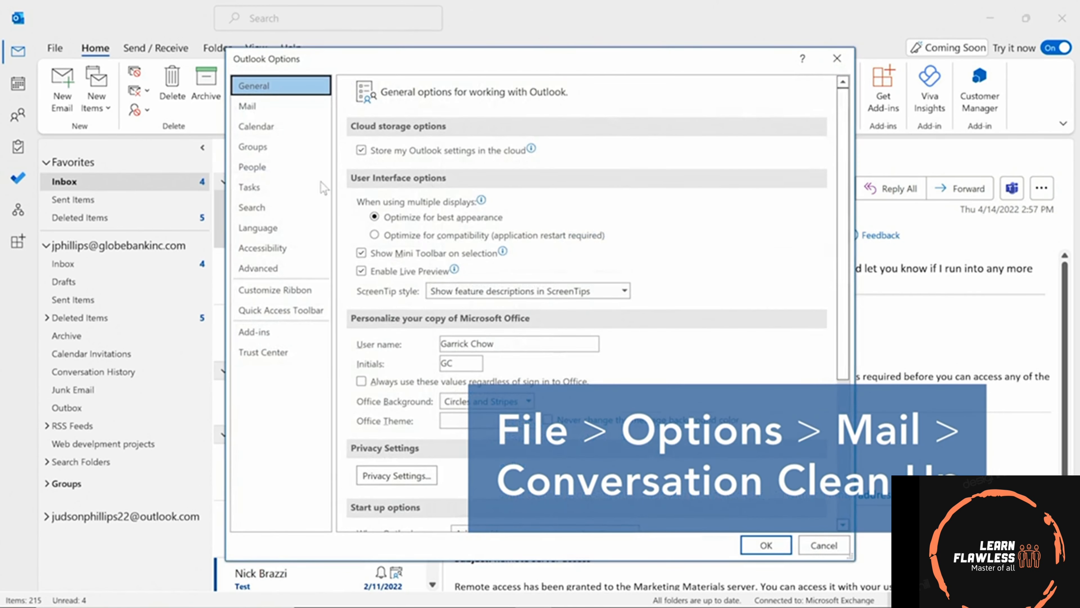
pyautogui.click(261, 107)
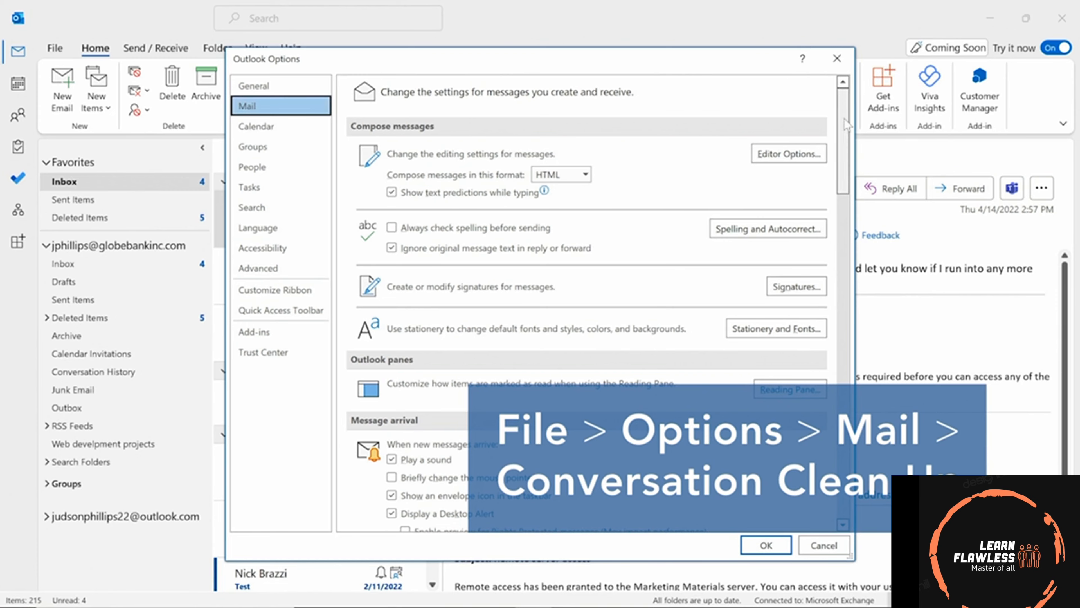
pyautogui.moveTo(845, 136); pyautogui.dragTo(884, 208)
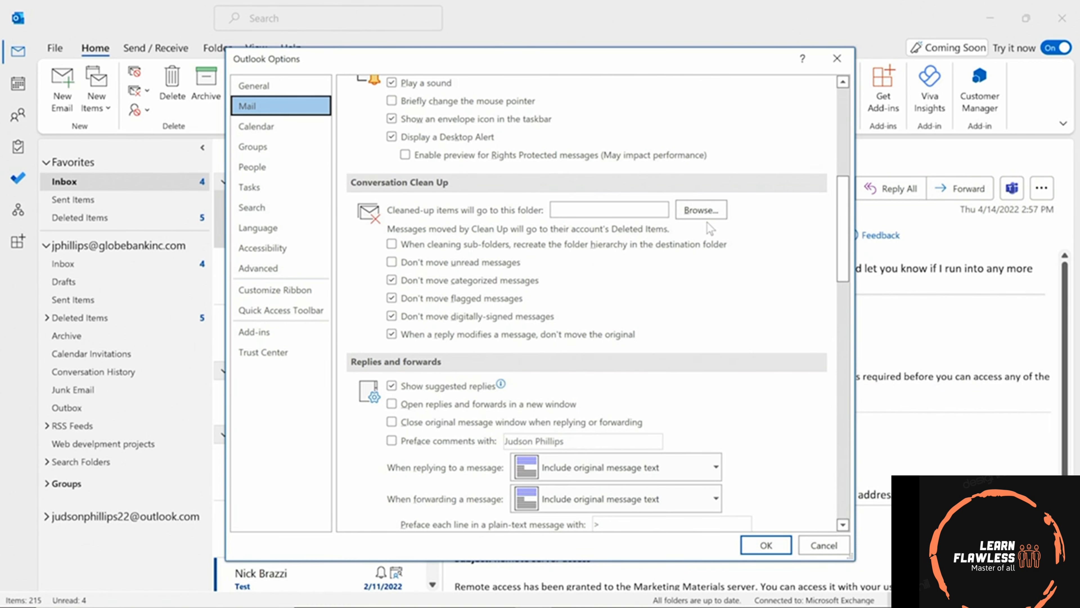
pyautogui.click(761, 545)
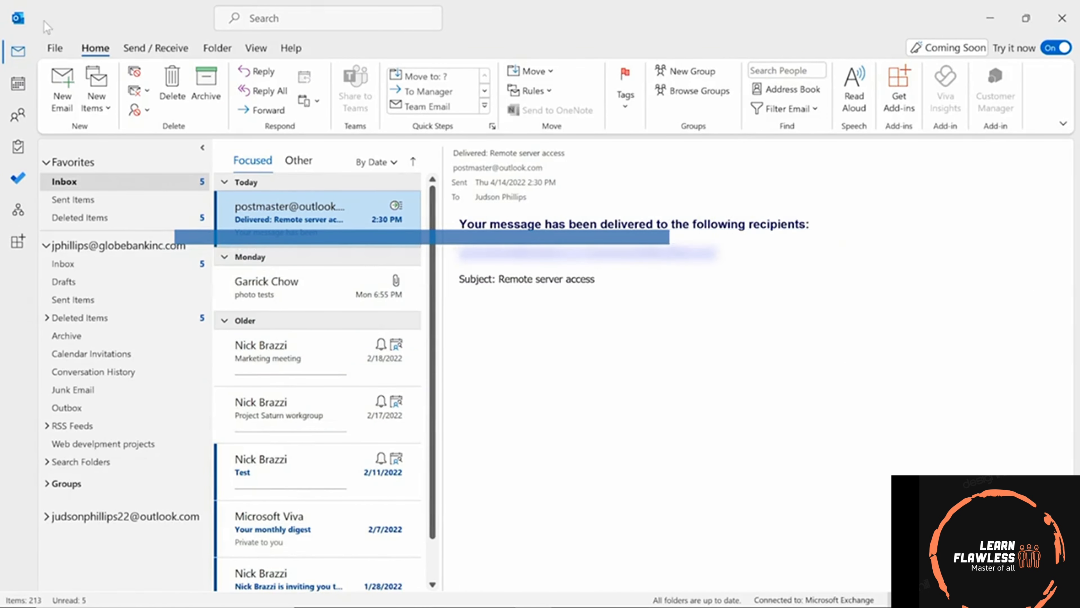
# Start Add Account from File > Info and enter the Gmail address, fixing a typo.
pyautogui.click(54, 49)
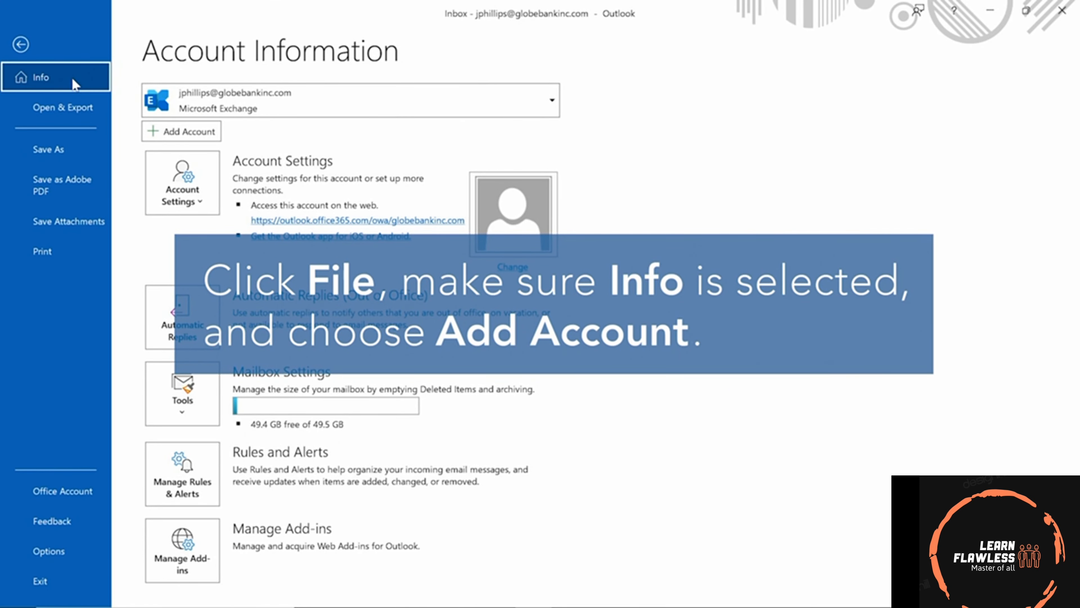
pyautogui.click(192, 134)
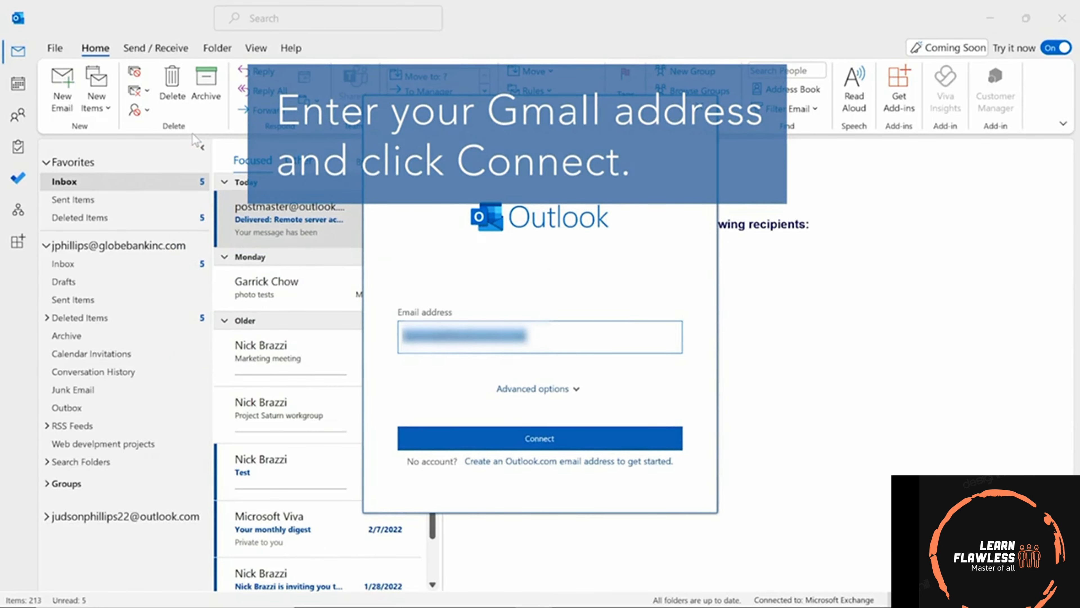
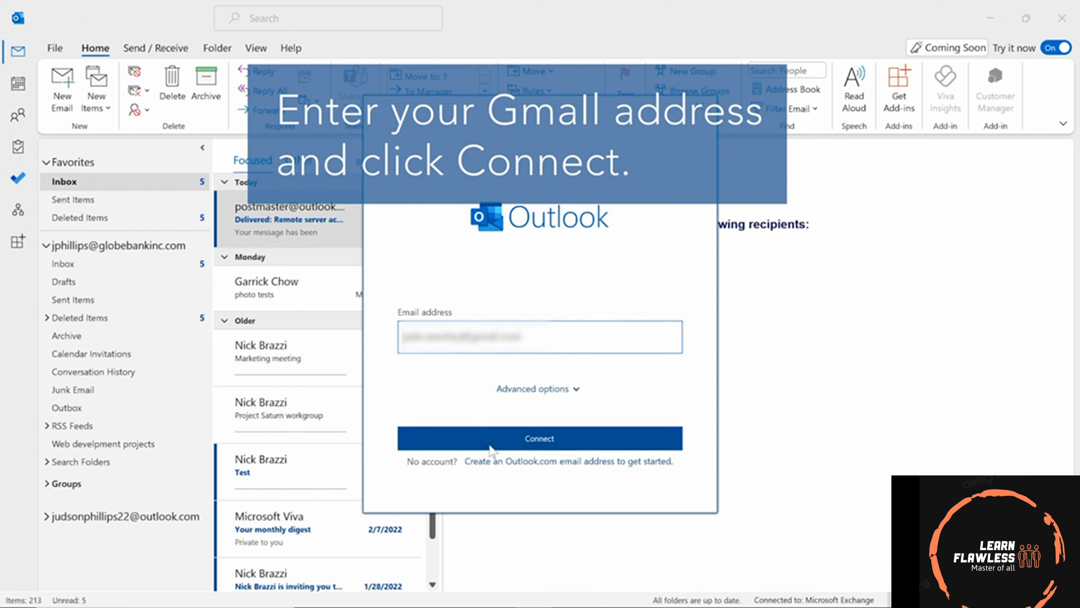
# Sign in with the Google account password, allow Microsoft apps access, and finish the account setup.
pyautogui.click(508, 447)
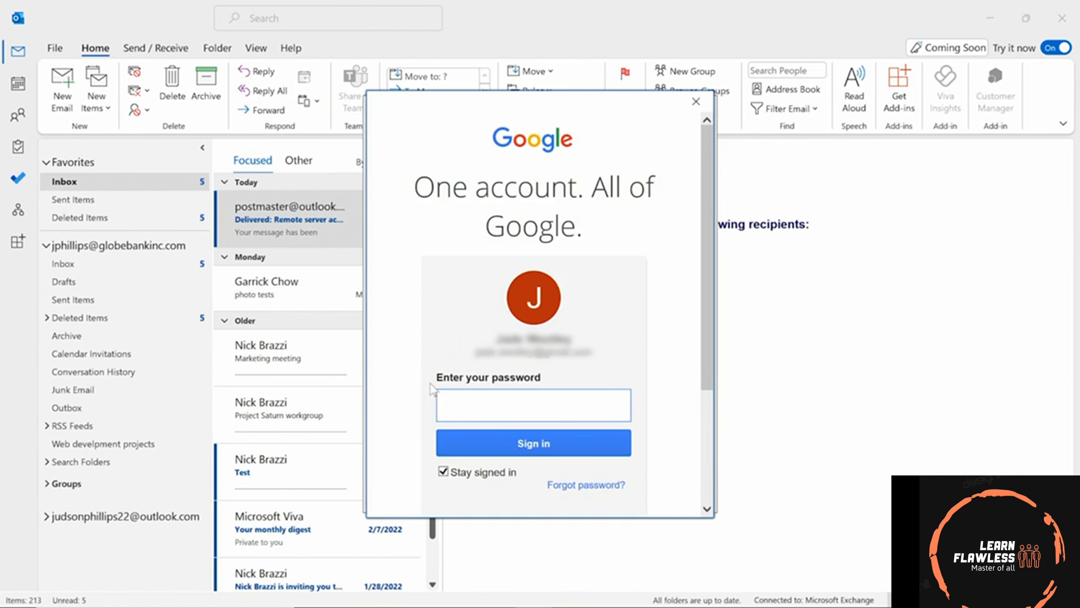
pyautogui.write('••••••••••')
pyautogui.press('Return')
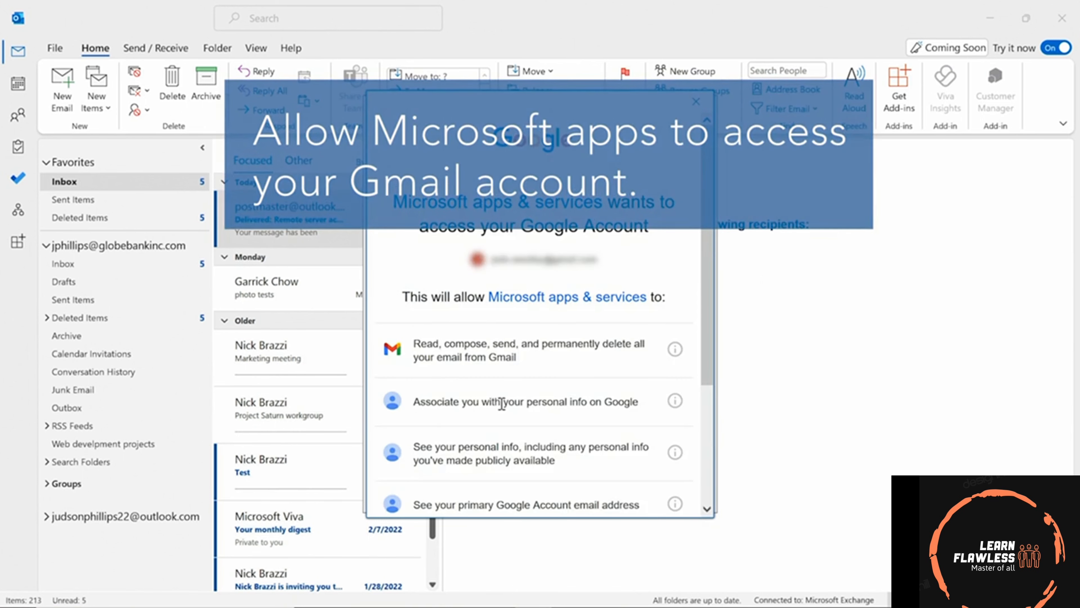
pyautogui.scroll(-1, 502, 404)
pyautogui.scroll(-2, 502, 399)
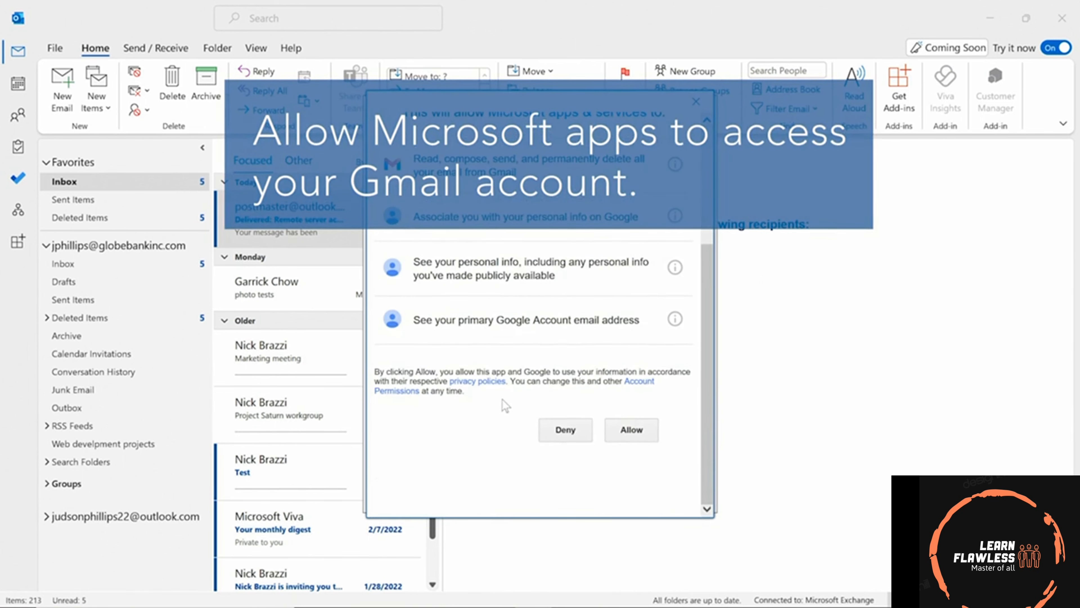
pyautogui.click(628, 433)
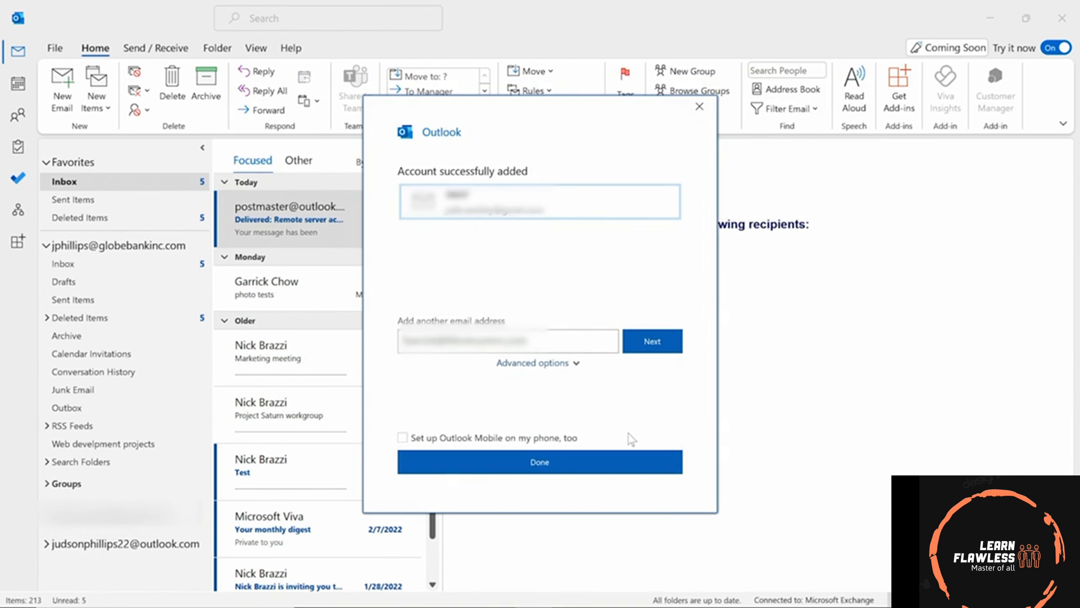
pyautogui.click(558, 456)
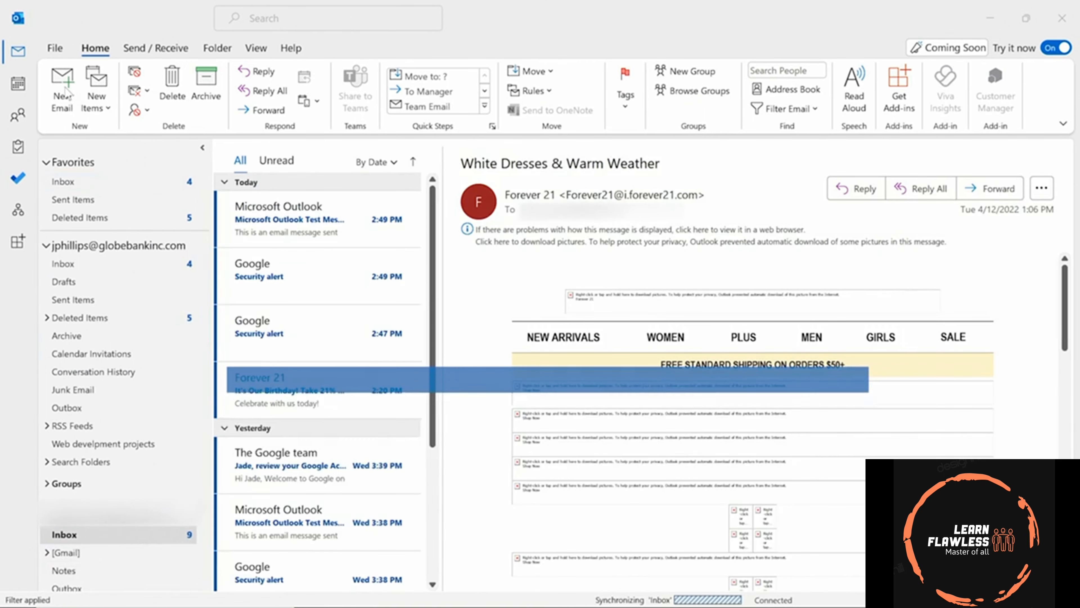
# Start a new email and bring up the From account list to send from the work account.
pyautogui.click(63, 87)
pyautogui.hotkey('shift', 'Tab')
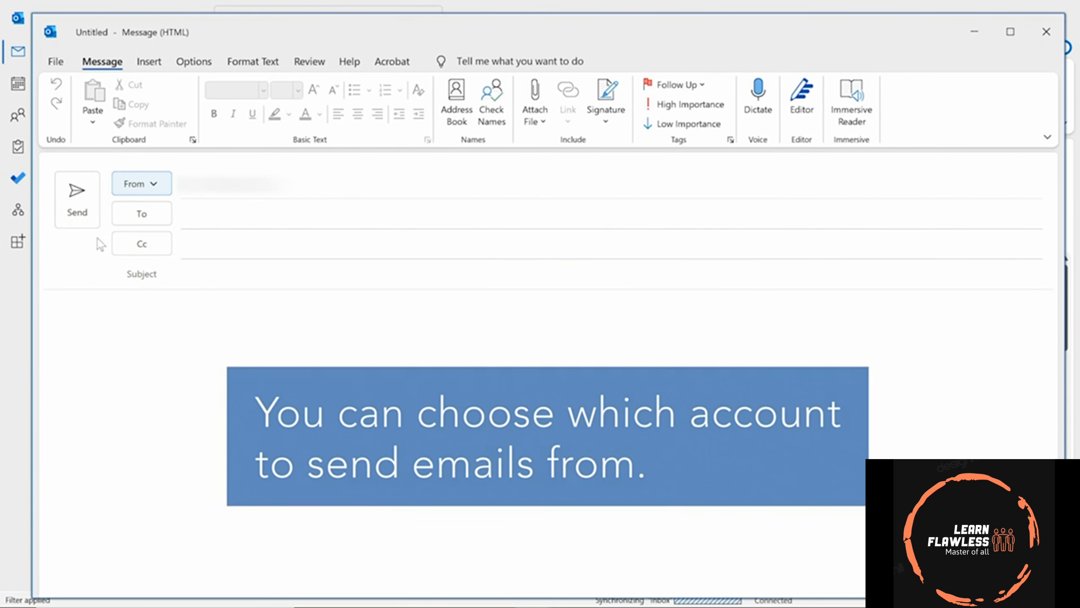
pyautogui.click(141, 183)
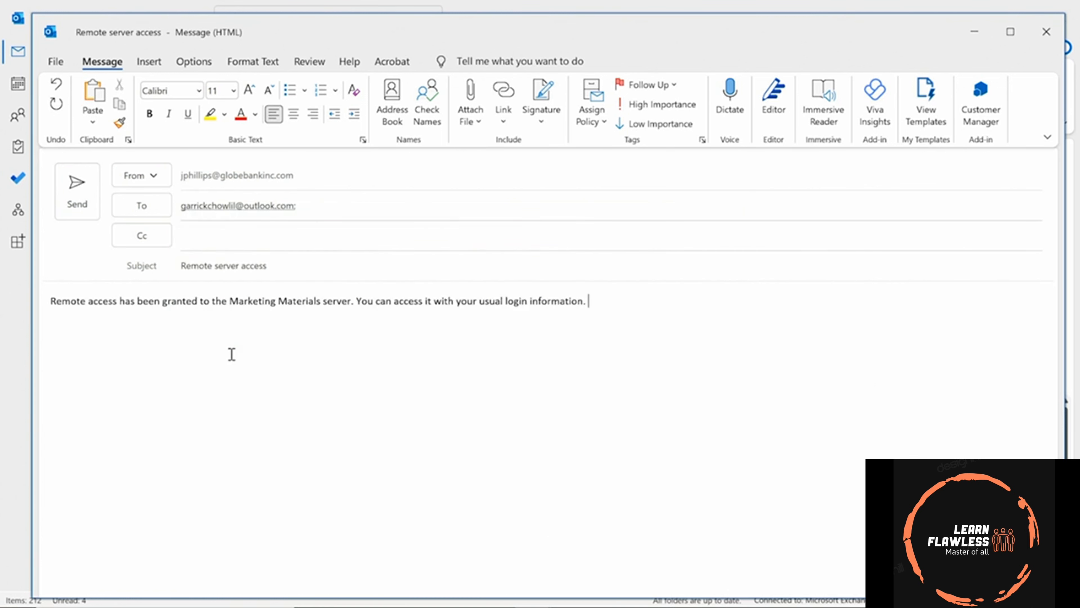
# Request both a delivery receipt and a read receipt, then send the Remote server access message.
pyautogui.click(203, 64)
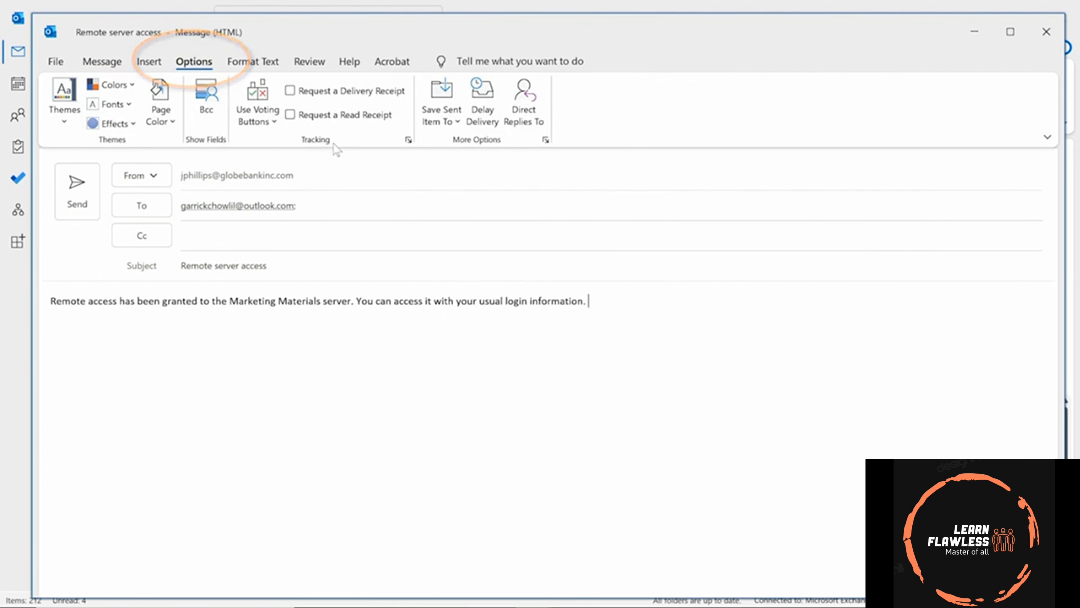
pyautogui.click(290, 92)
pyautogui.click(291, 115)
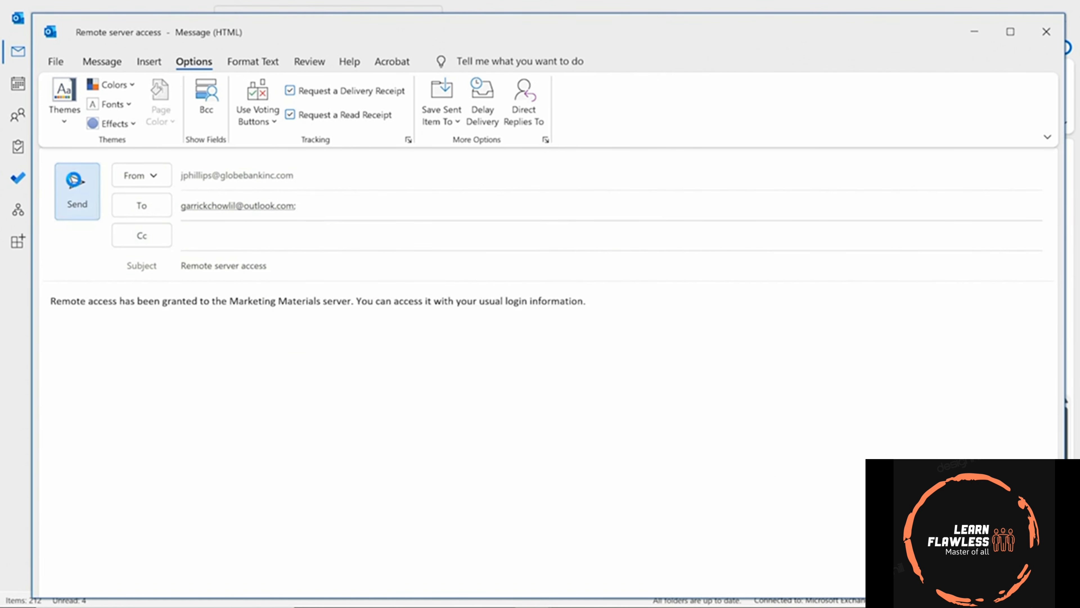
pyautogui.click(86, 192)
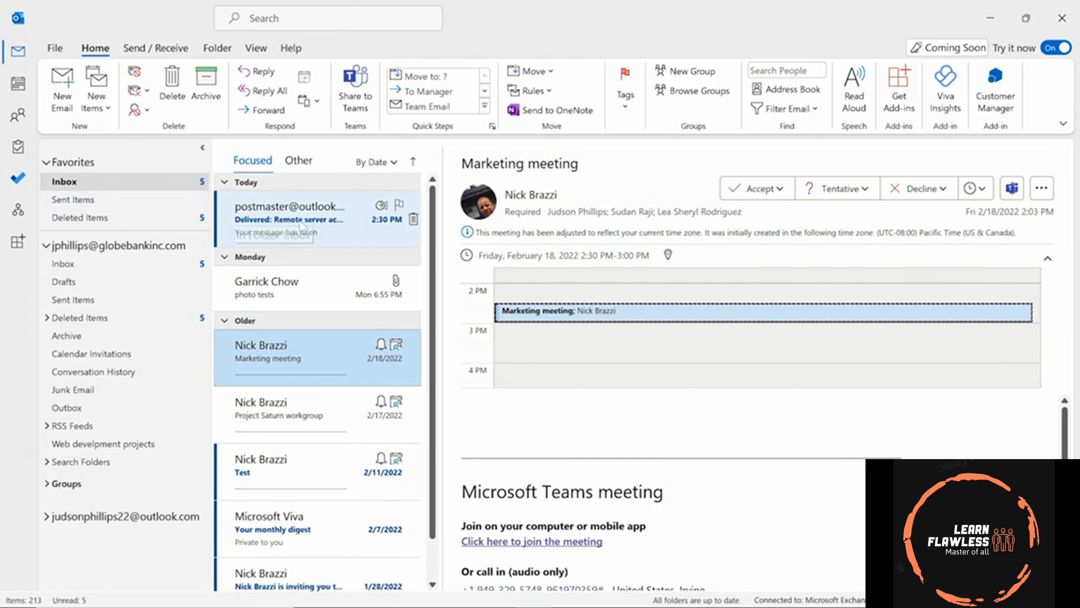
# Open the postmaster delivery notification for the Remote server access message.
pyautogui.click(314, 226)
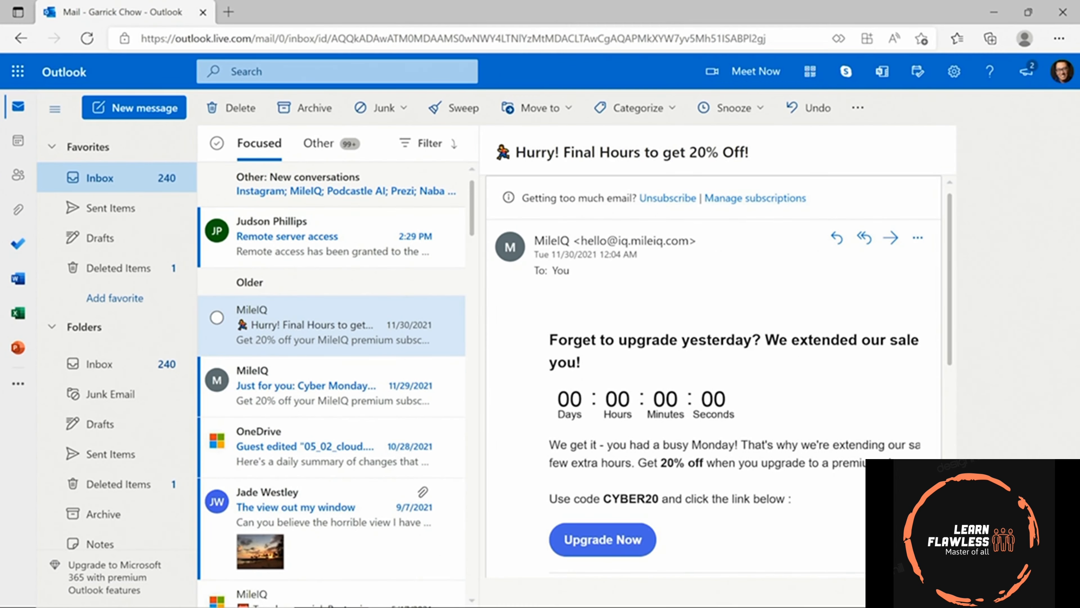
# Open the received Remote server access message in the web inbox's reading pane.
pyautogui.click(357, 241)
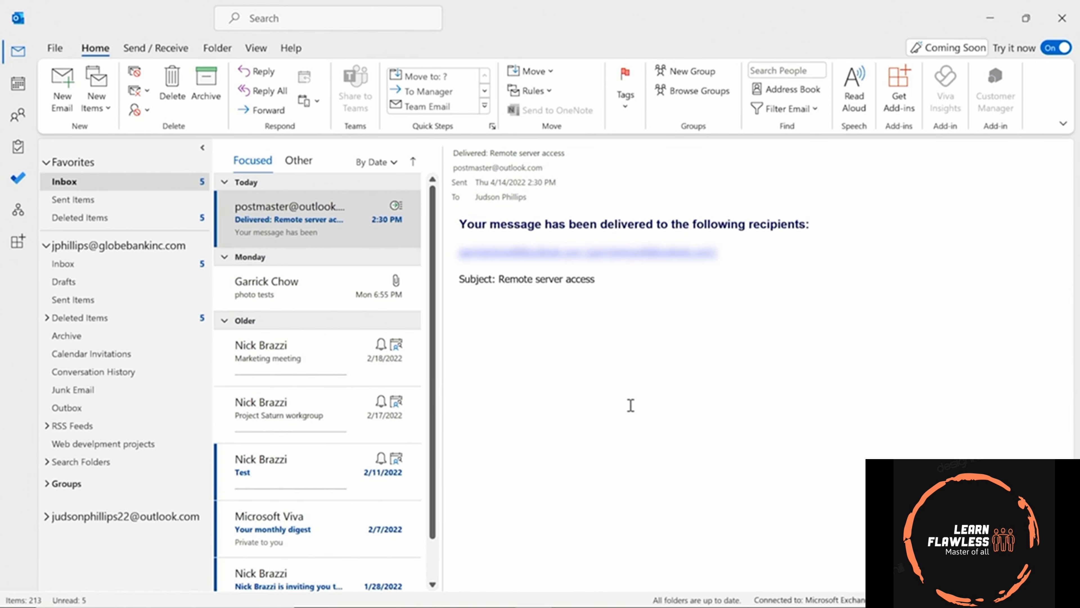
pyautogui.click(55, 48)
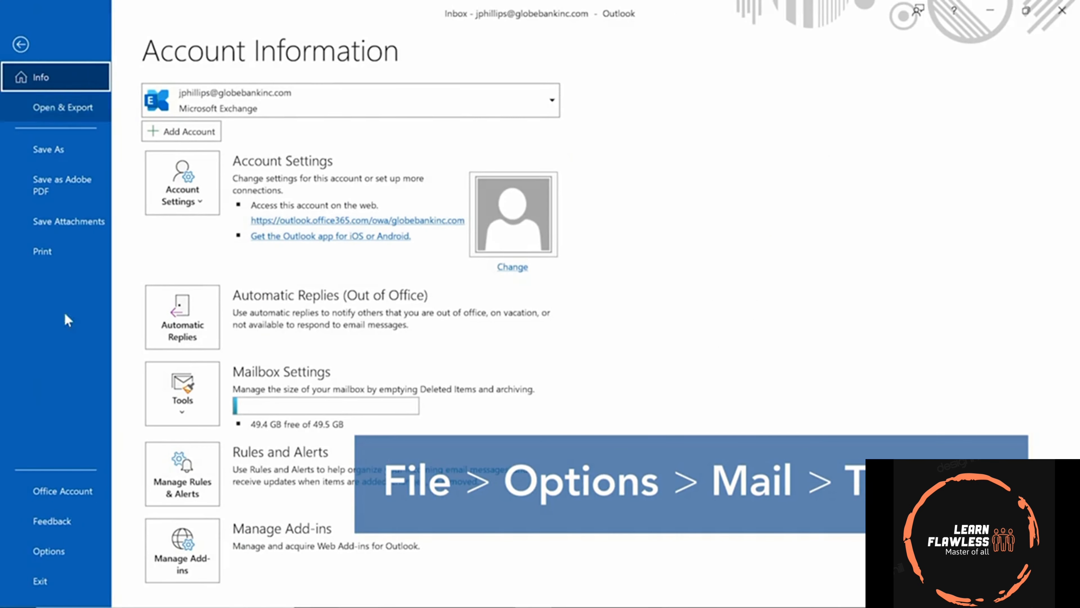
pyautogui.click(50, 553)
pyautogui.click(264, 108)
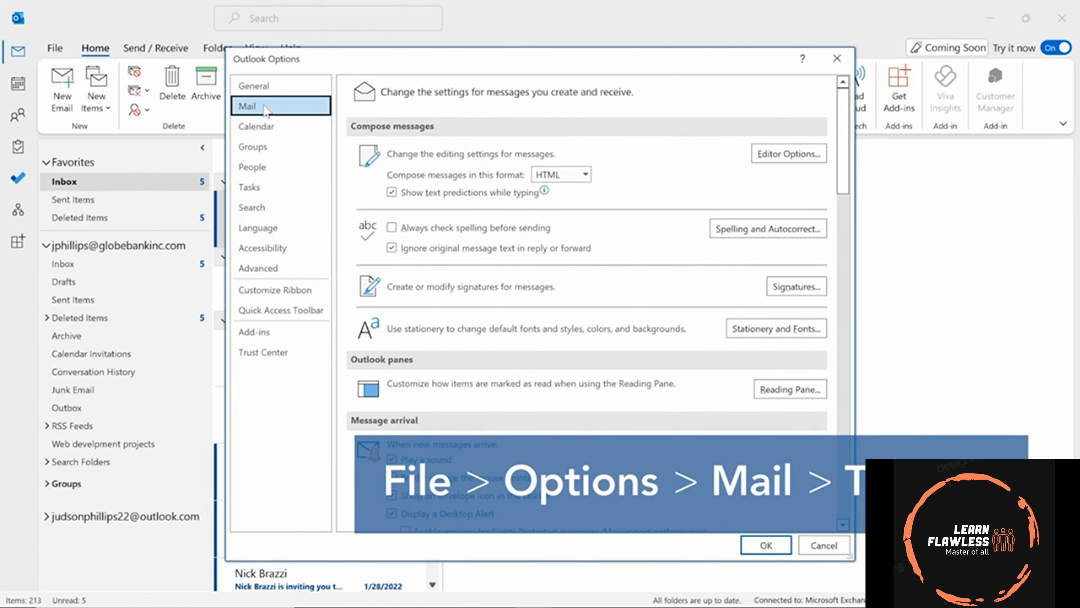
pyautogui.scroll(-1, 436, 224)
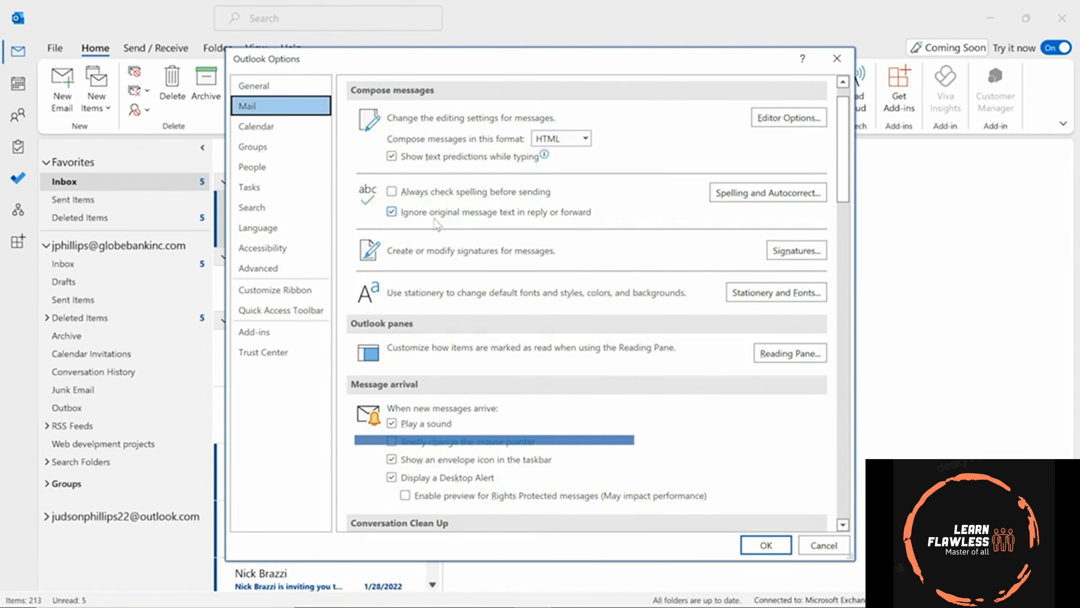
pyautogui.scroll(-3, 436, 223)
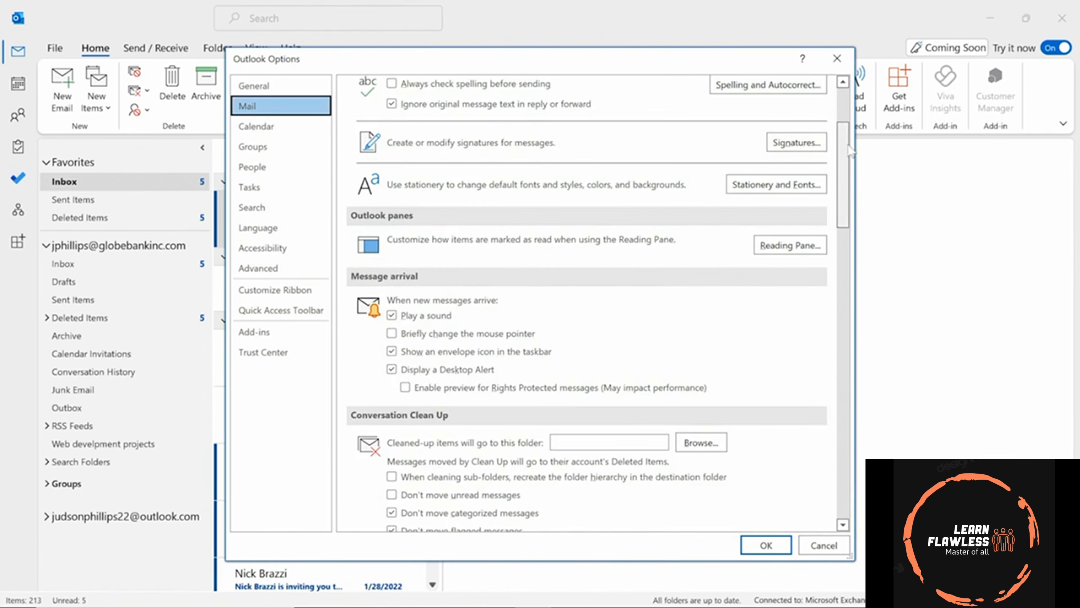
pyautogui.moveTo(845, 155); pyautogui.dragTo(869, 389)
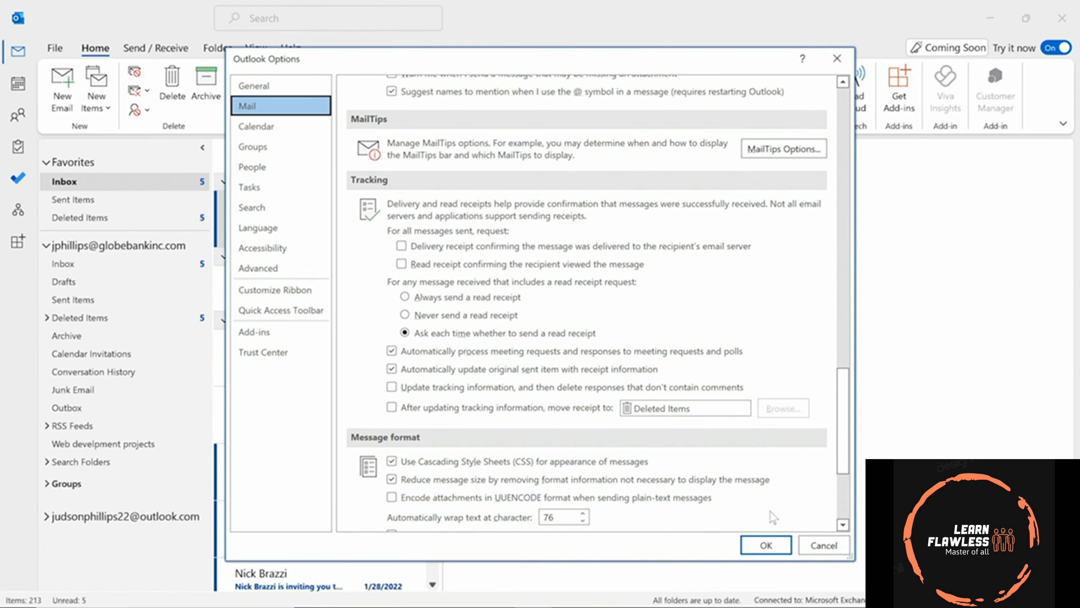
pyautogui.click(767, 546)
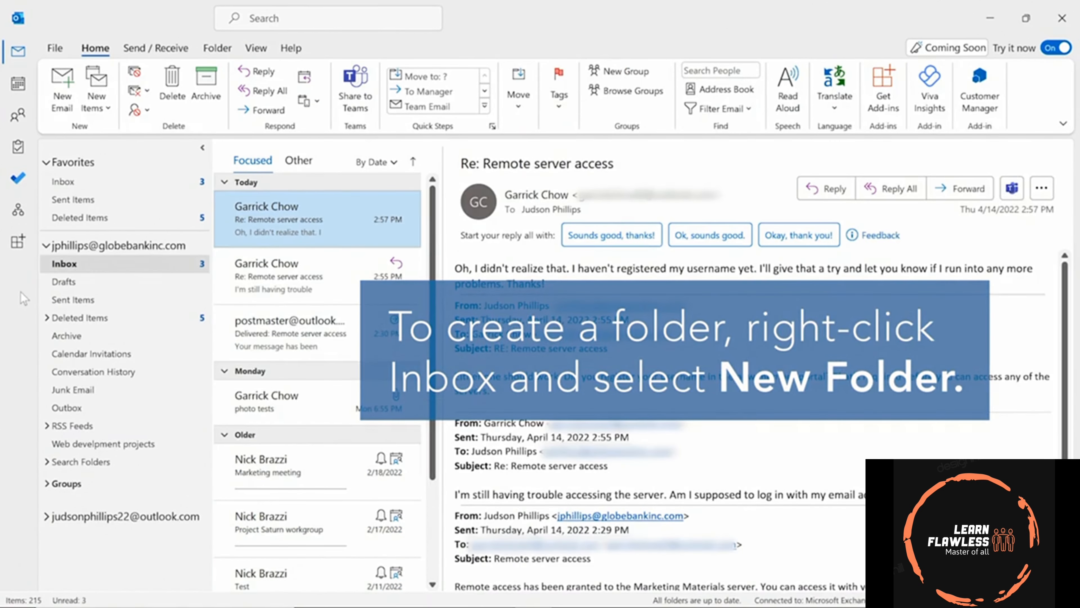
# Create a new folder named Clients inside the Inbox.
pyautogui.rightClick(97, 265)
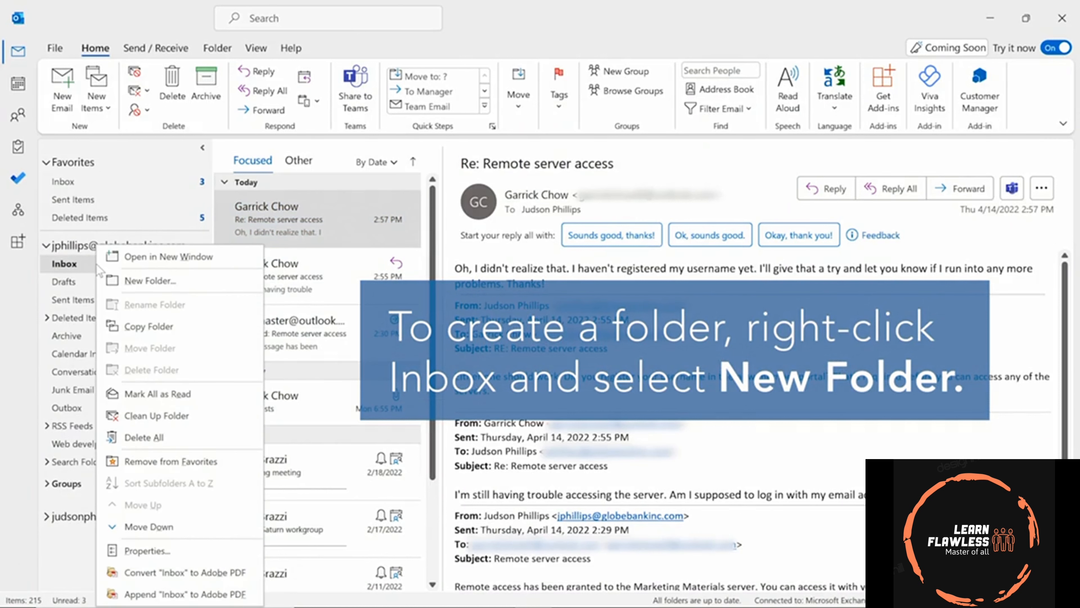
pyautogui.click(128, 283)
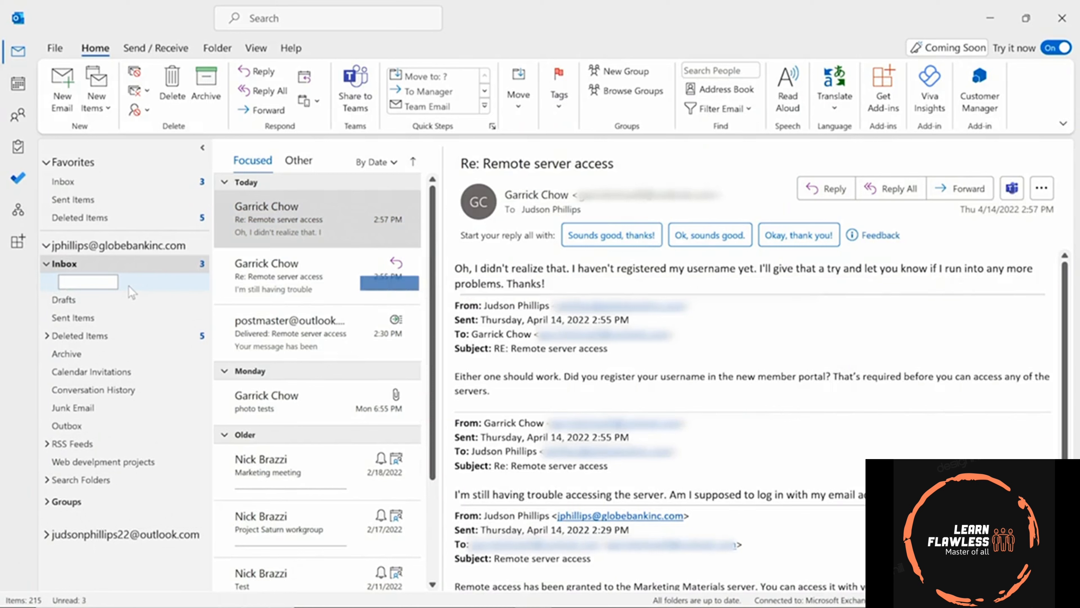
pyautogui.write('Clients')
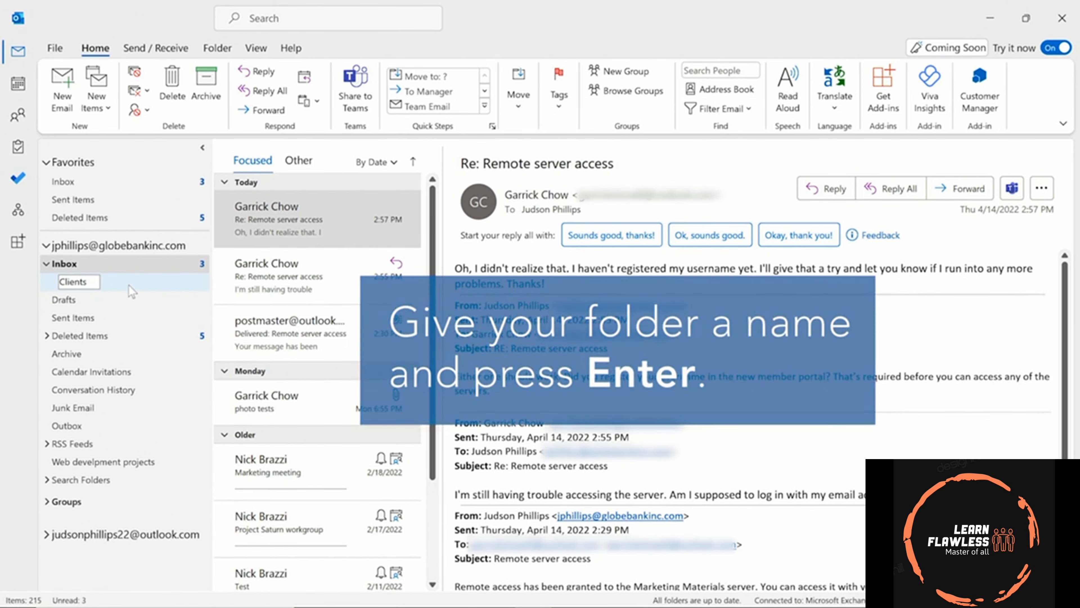
pyautogui.press('Return')
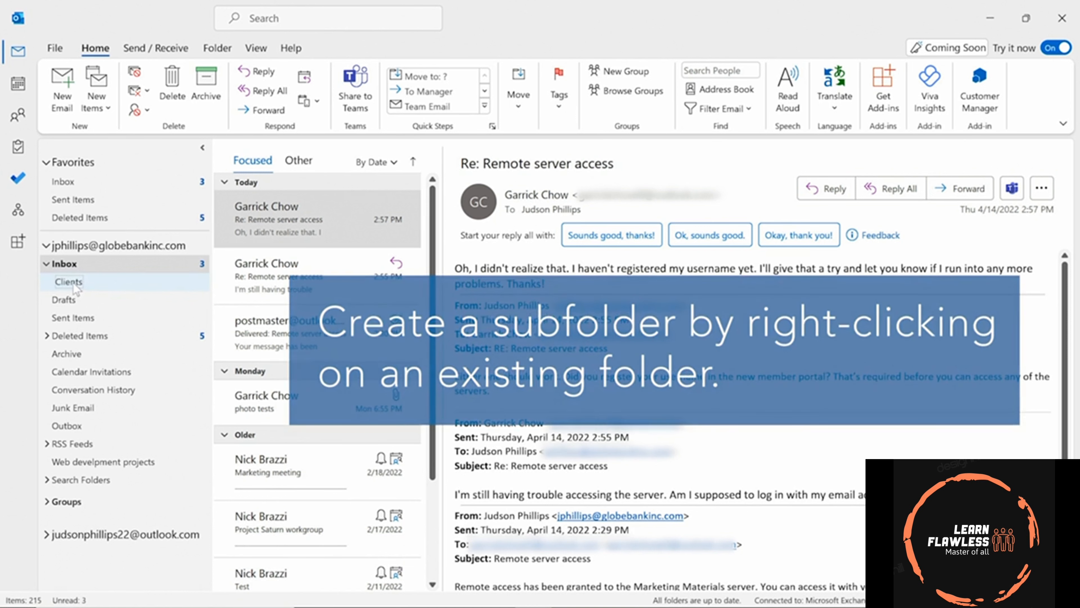
# Add a Northeast subfolder inside the Clients folder.
pyautogui.rightClick(76, 289)
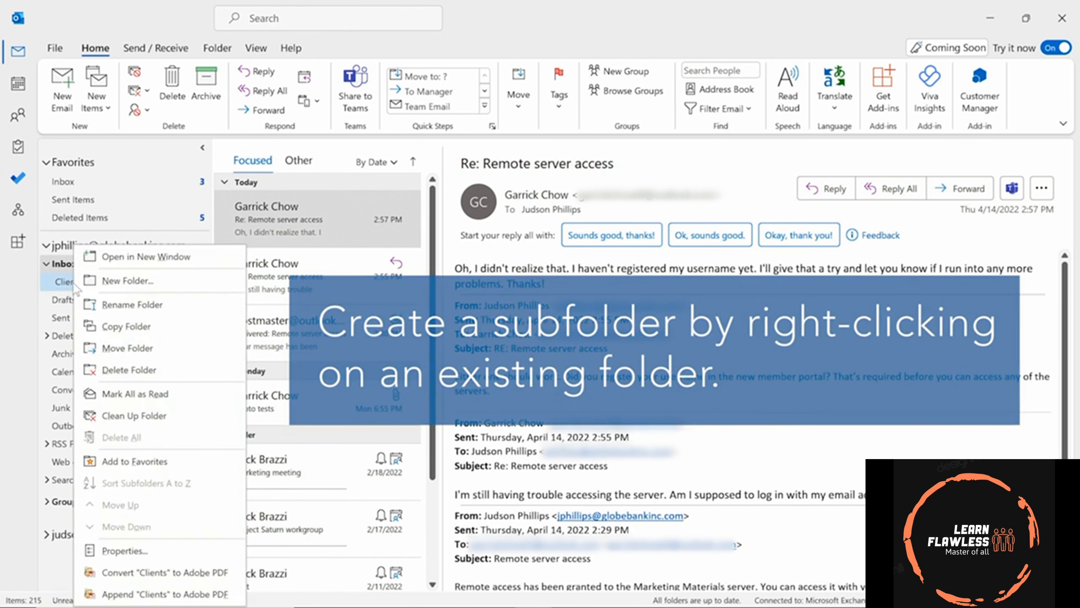
pyautogui.click(141, 287)
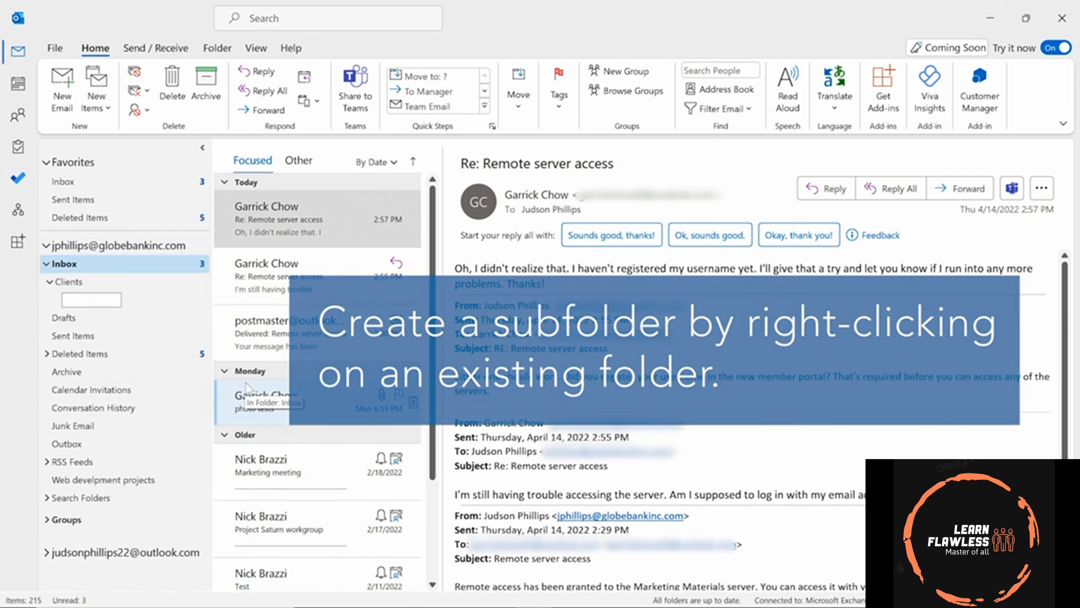
pyautogui.write('Northeast')
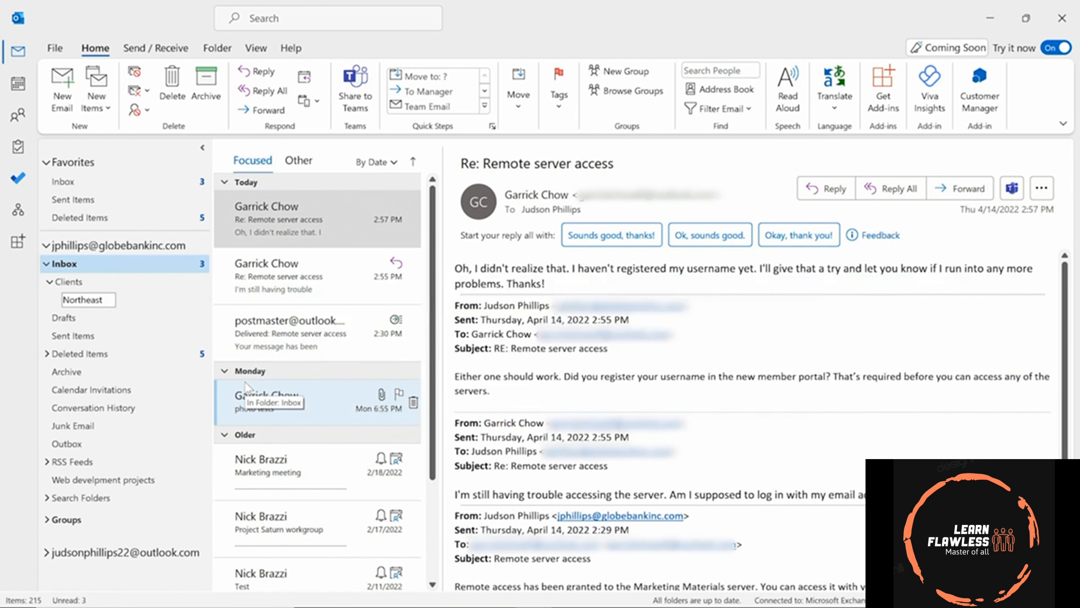
pyautogui.press('Return')
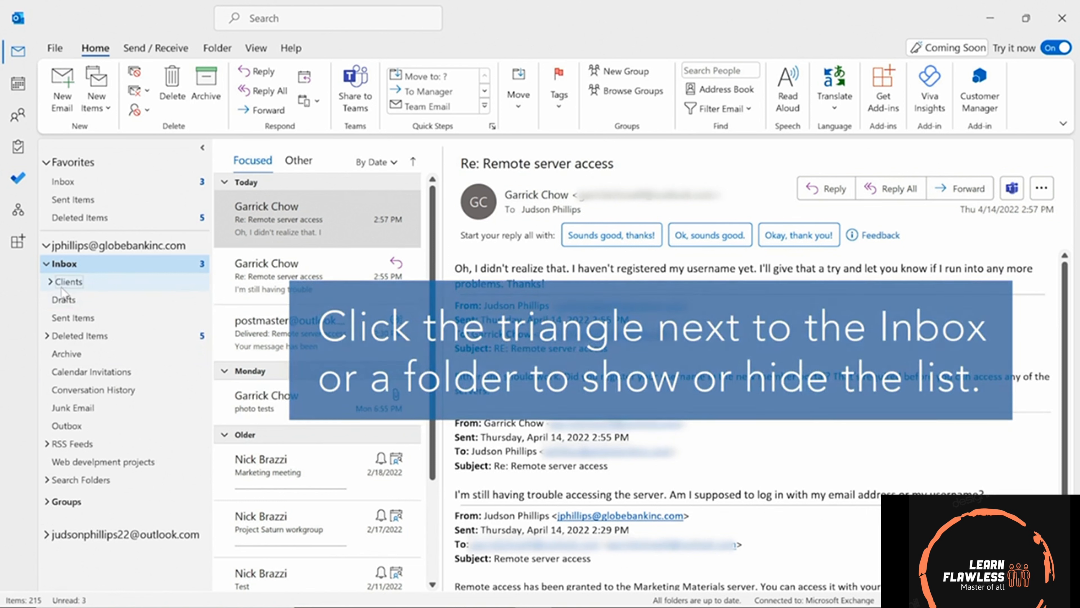
# Move the 2:57 PM Re: Remote server access reply into Clients > Northeast and view that folder.
pyautogui.click(50, 282)
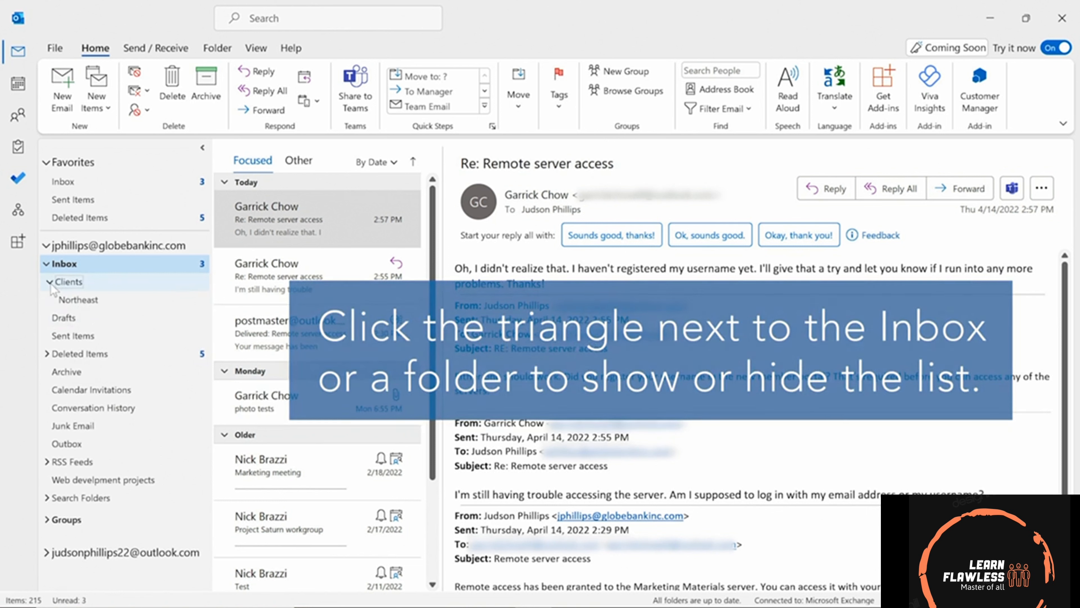
pyautogui.click(314, 221)
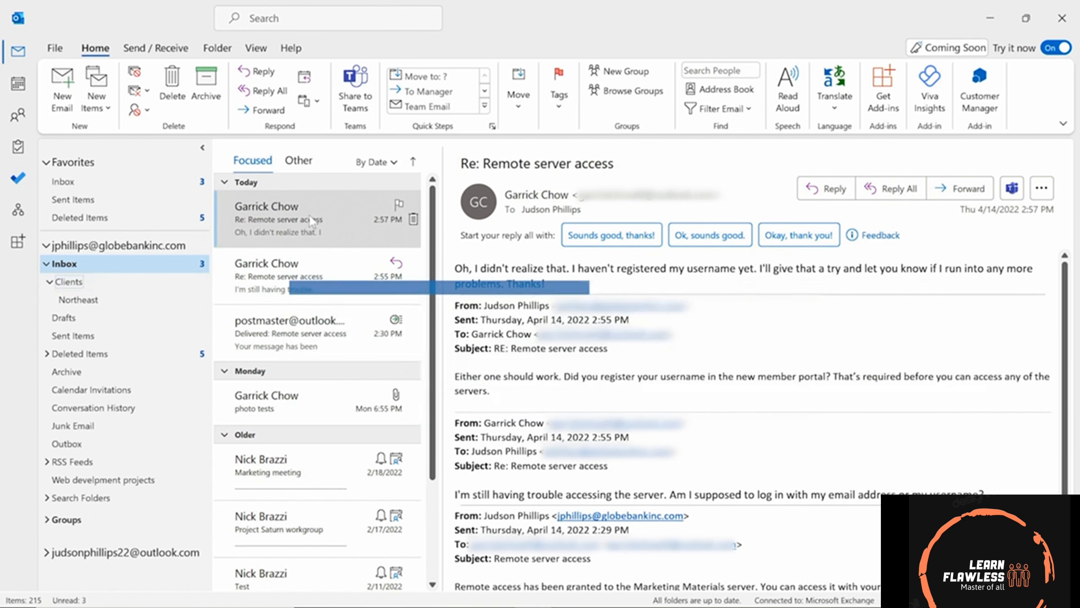
pyautogui.moveTo(280, 218); pyautogui.dragTo(89, 303)
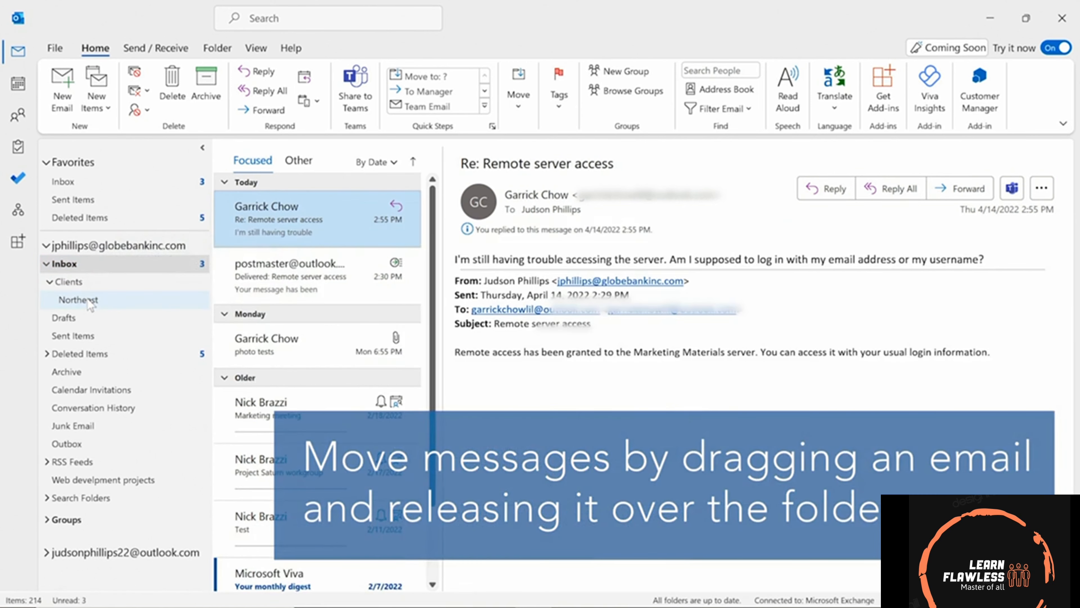
pyautogui.click(68, 301)
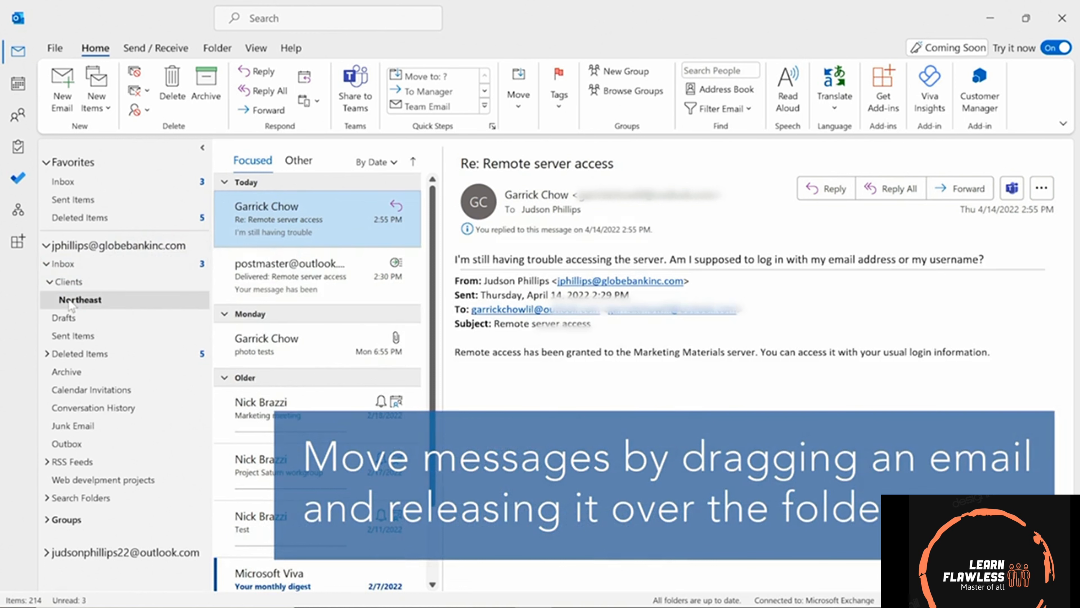